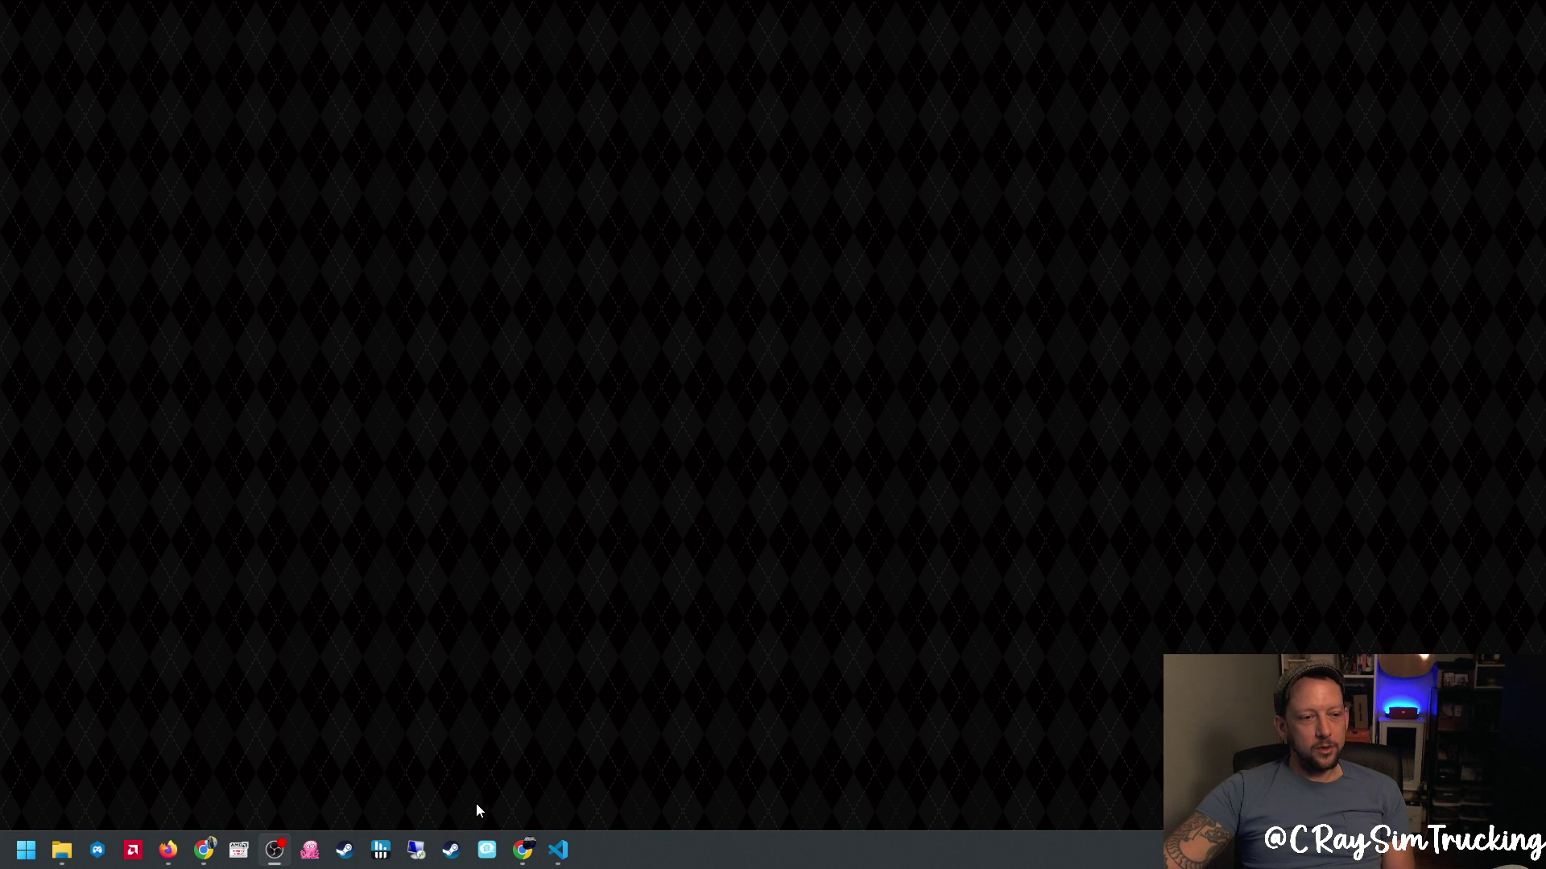
Step: Bring up the preview of the Chrome forum window from the taskbar
mouse_move(530, 844)
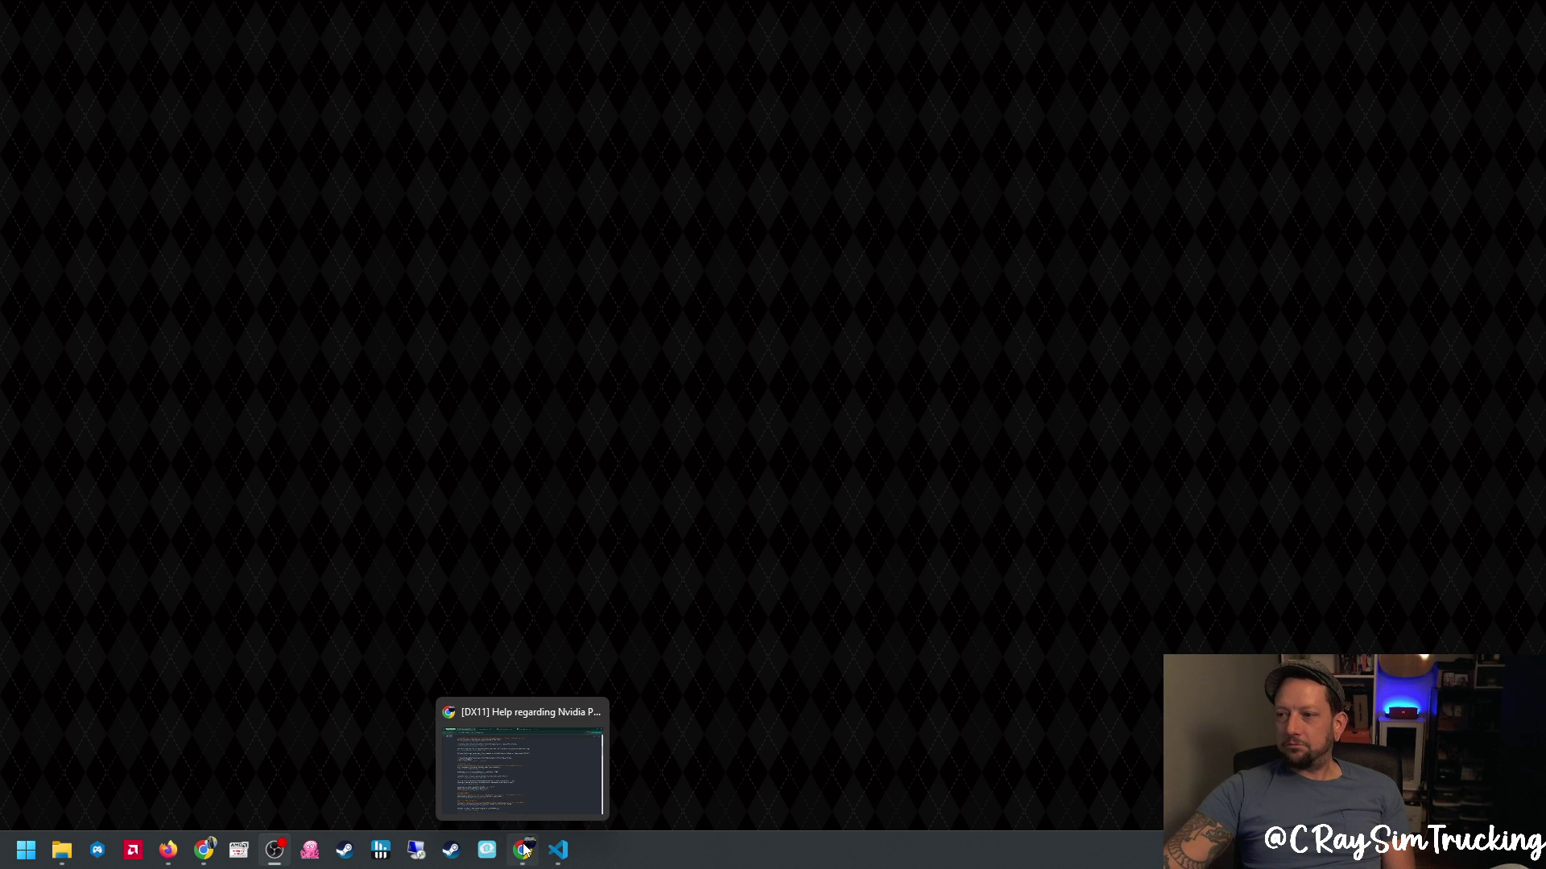
Step: Restore the forum browser window and return to the RoExtended board index
click(527, 855)
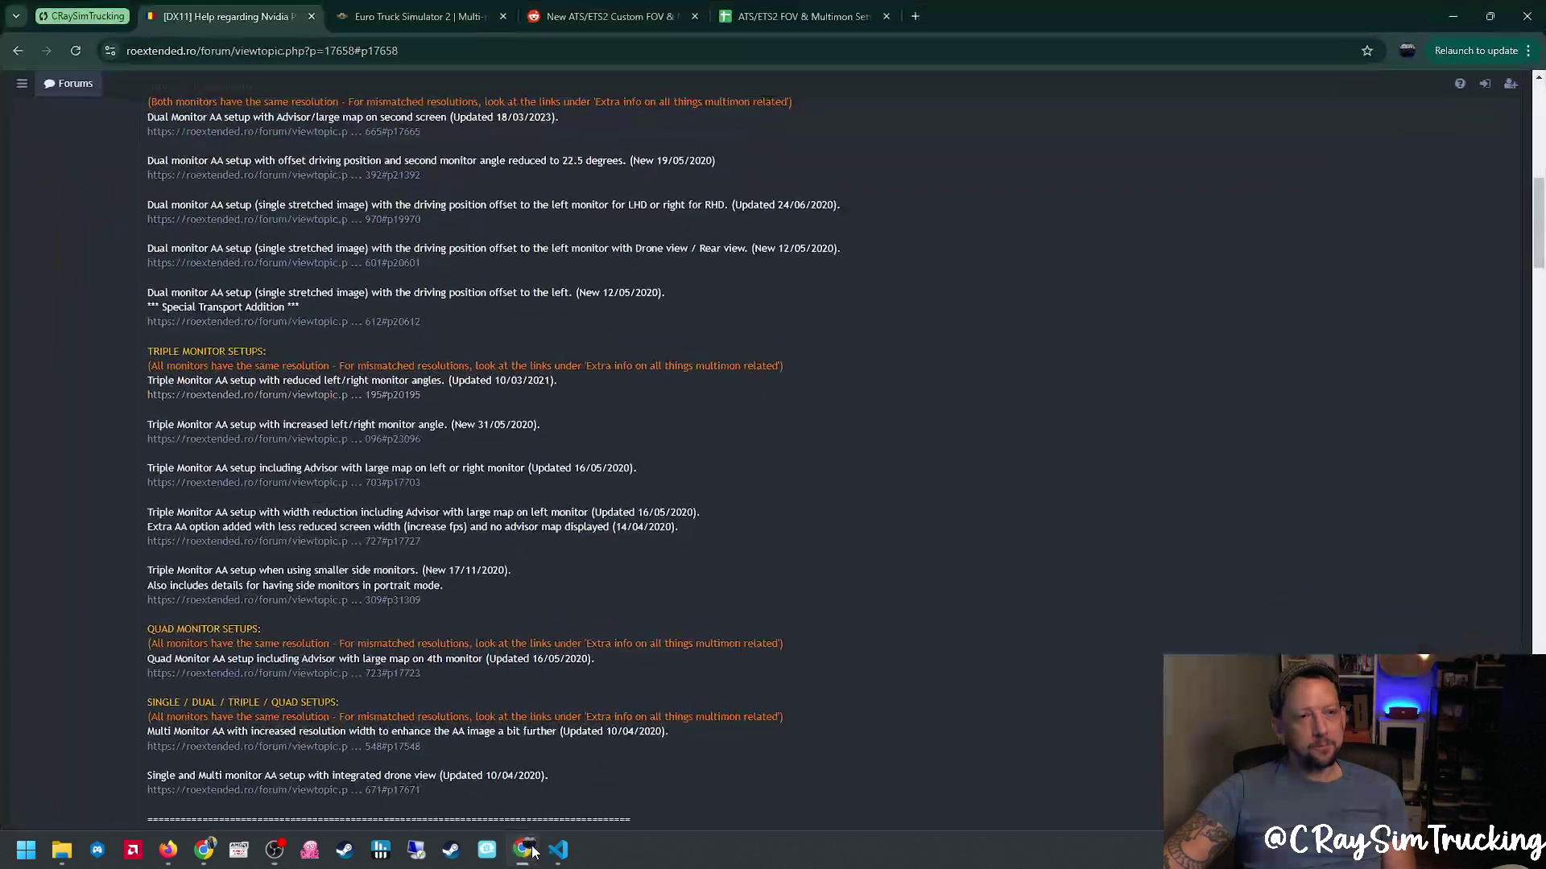
scroll(713, 409, up, 9)
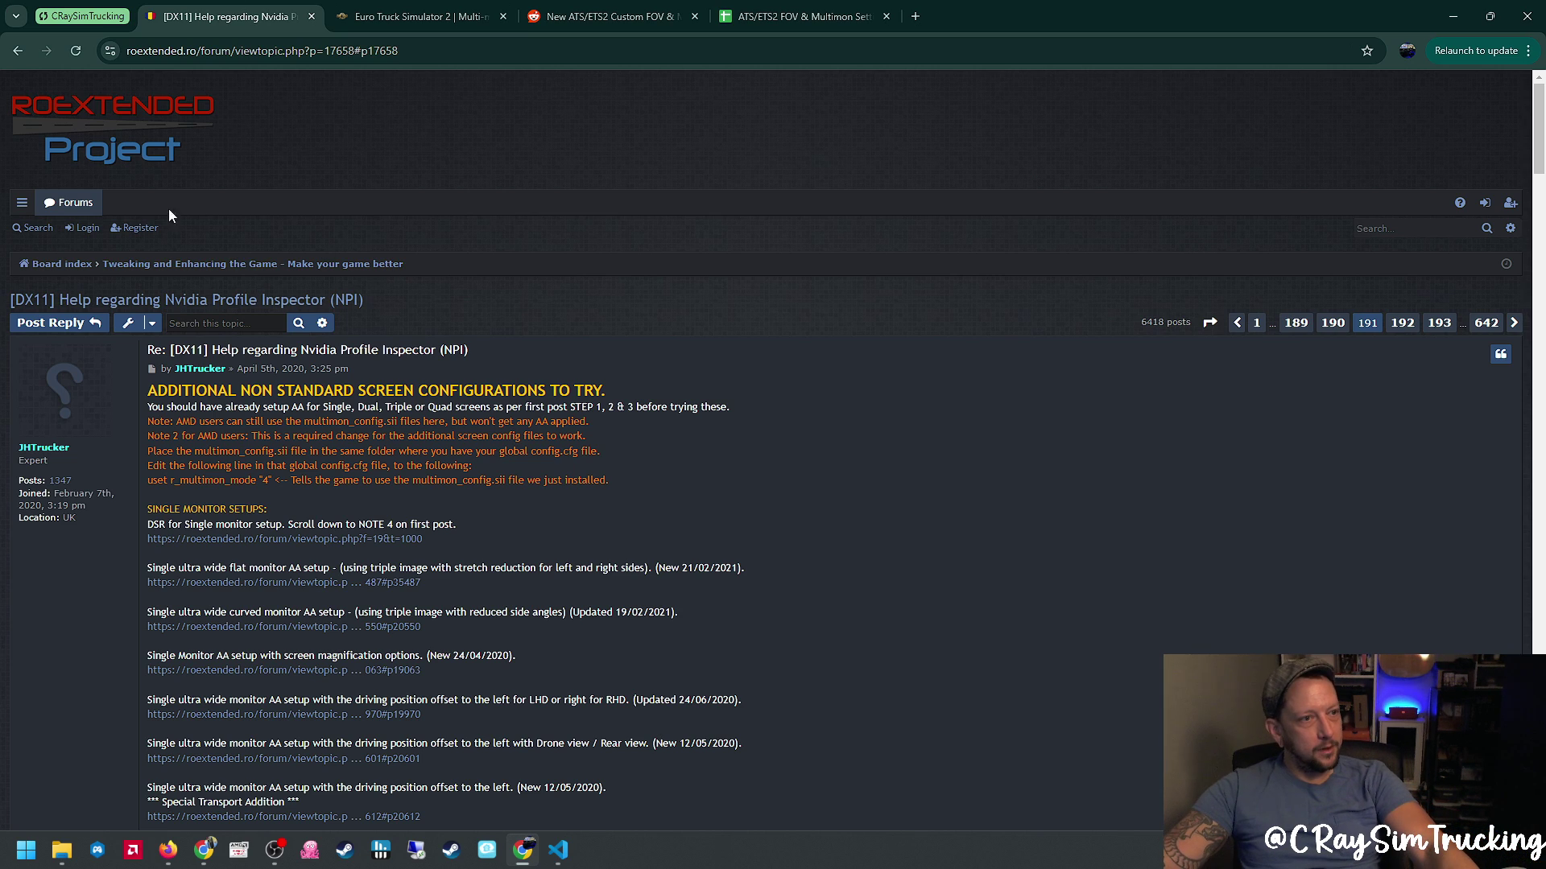
click(72, 264)
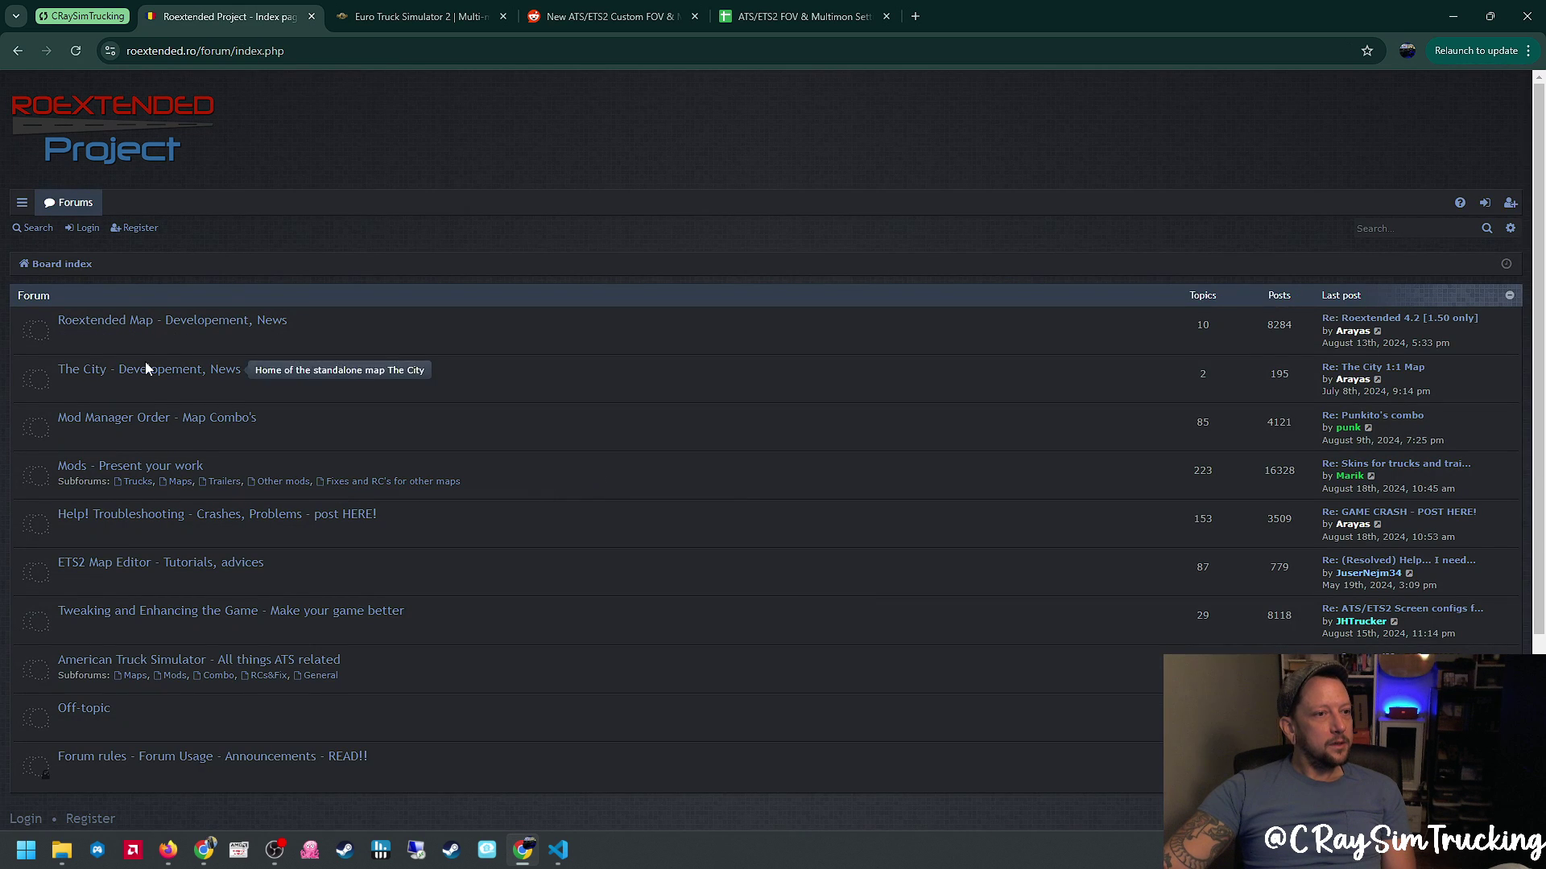
Step: Open The City 1:1 Map topic in The City - Developement, News and scroll through it
click(145, 369)
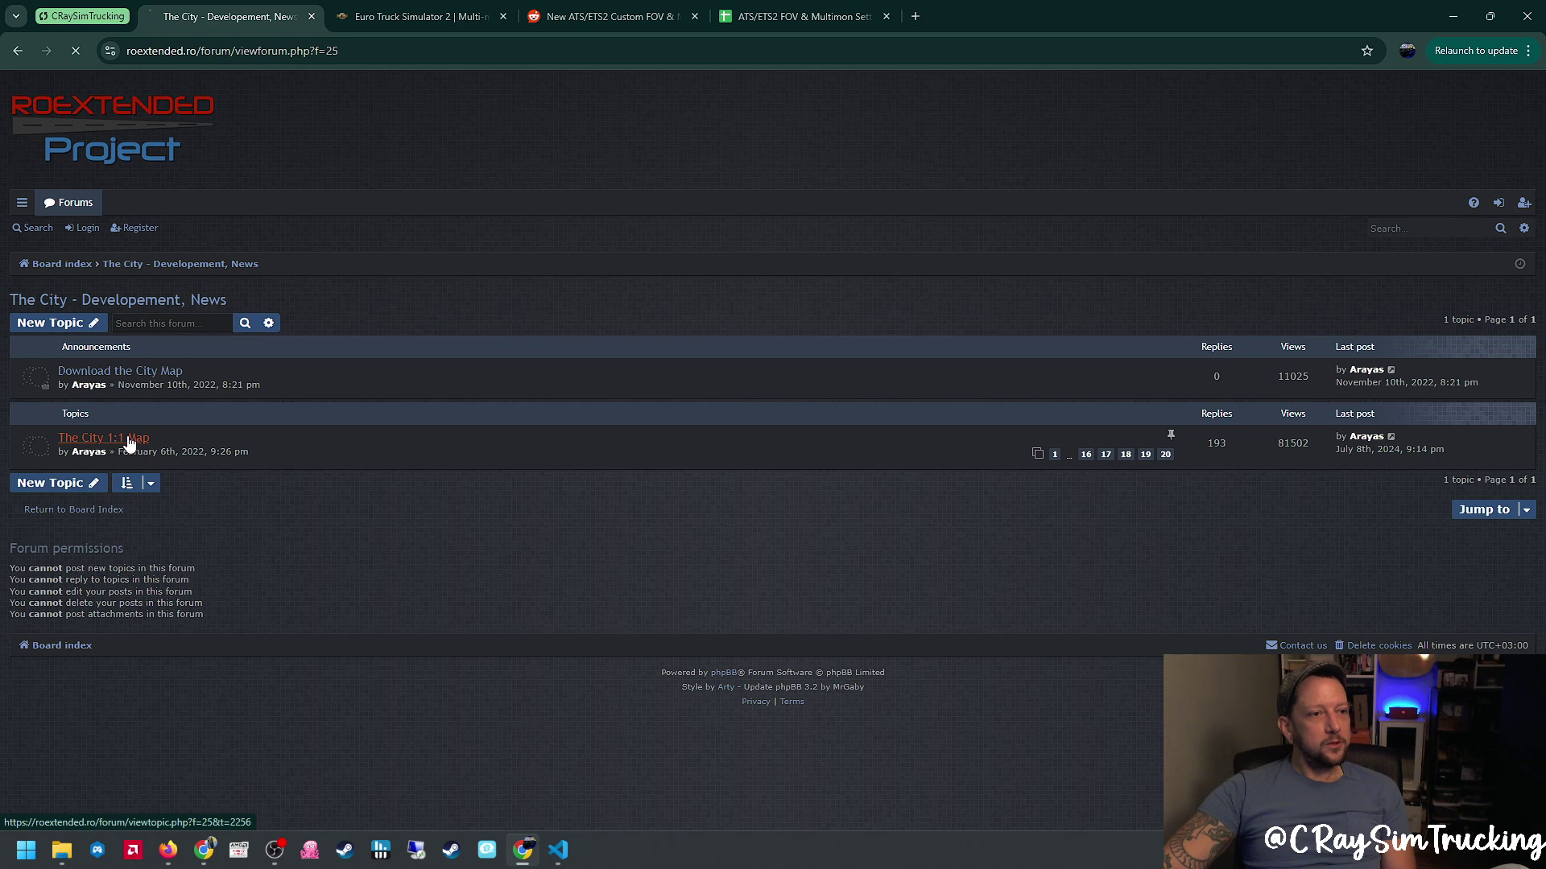
click(127, 439)
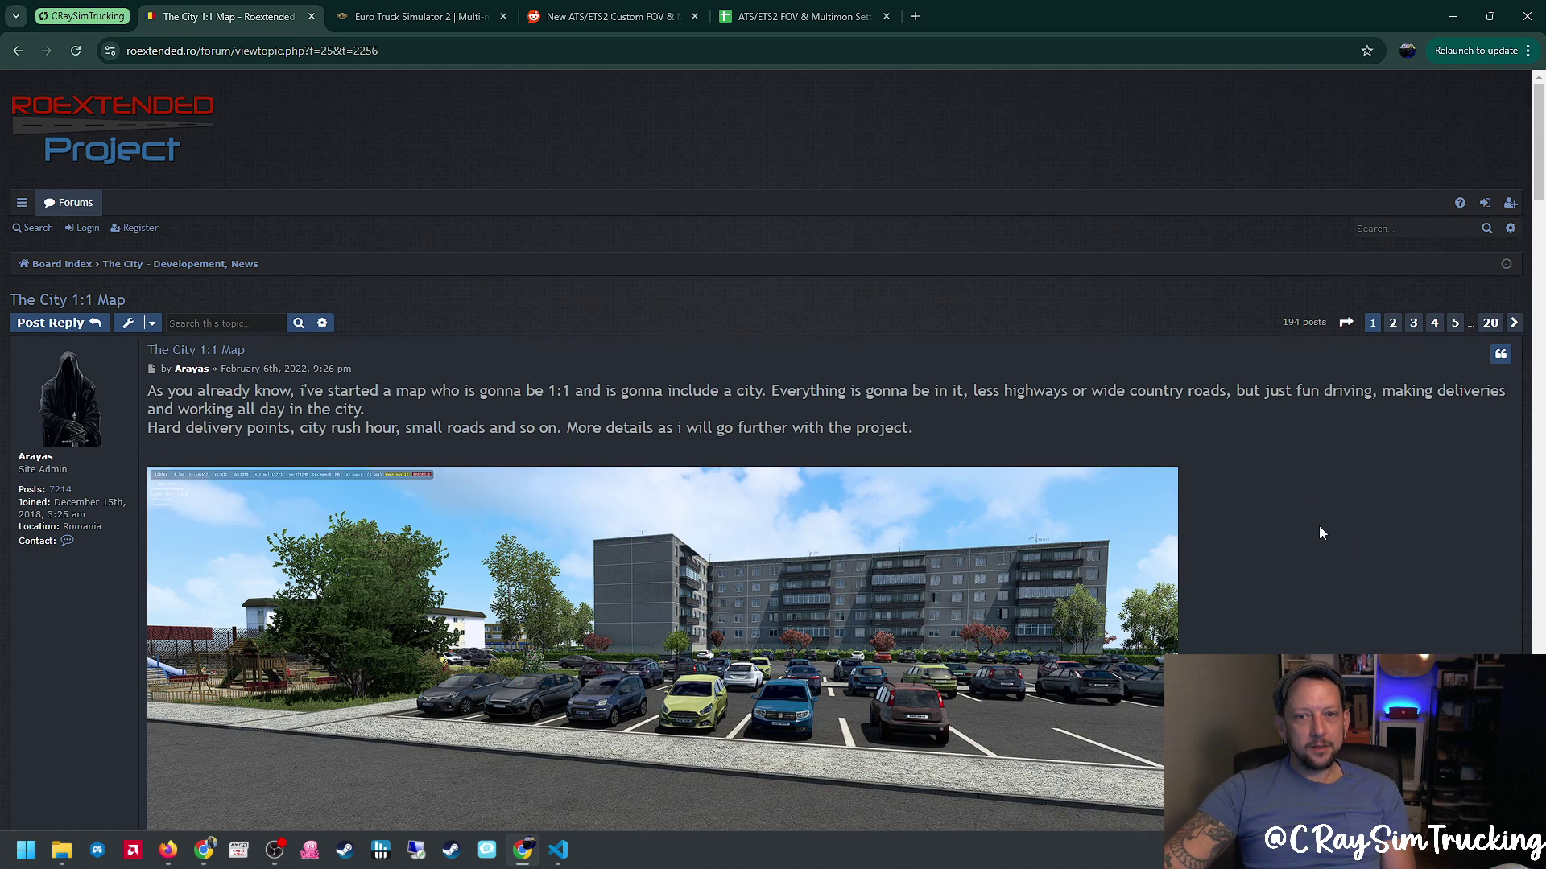
scroll(1348, 543, down, 3)
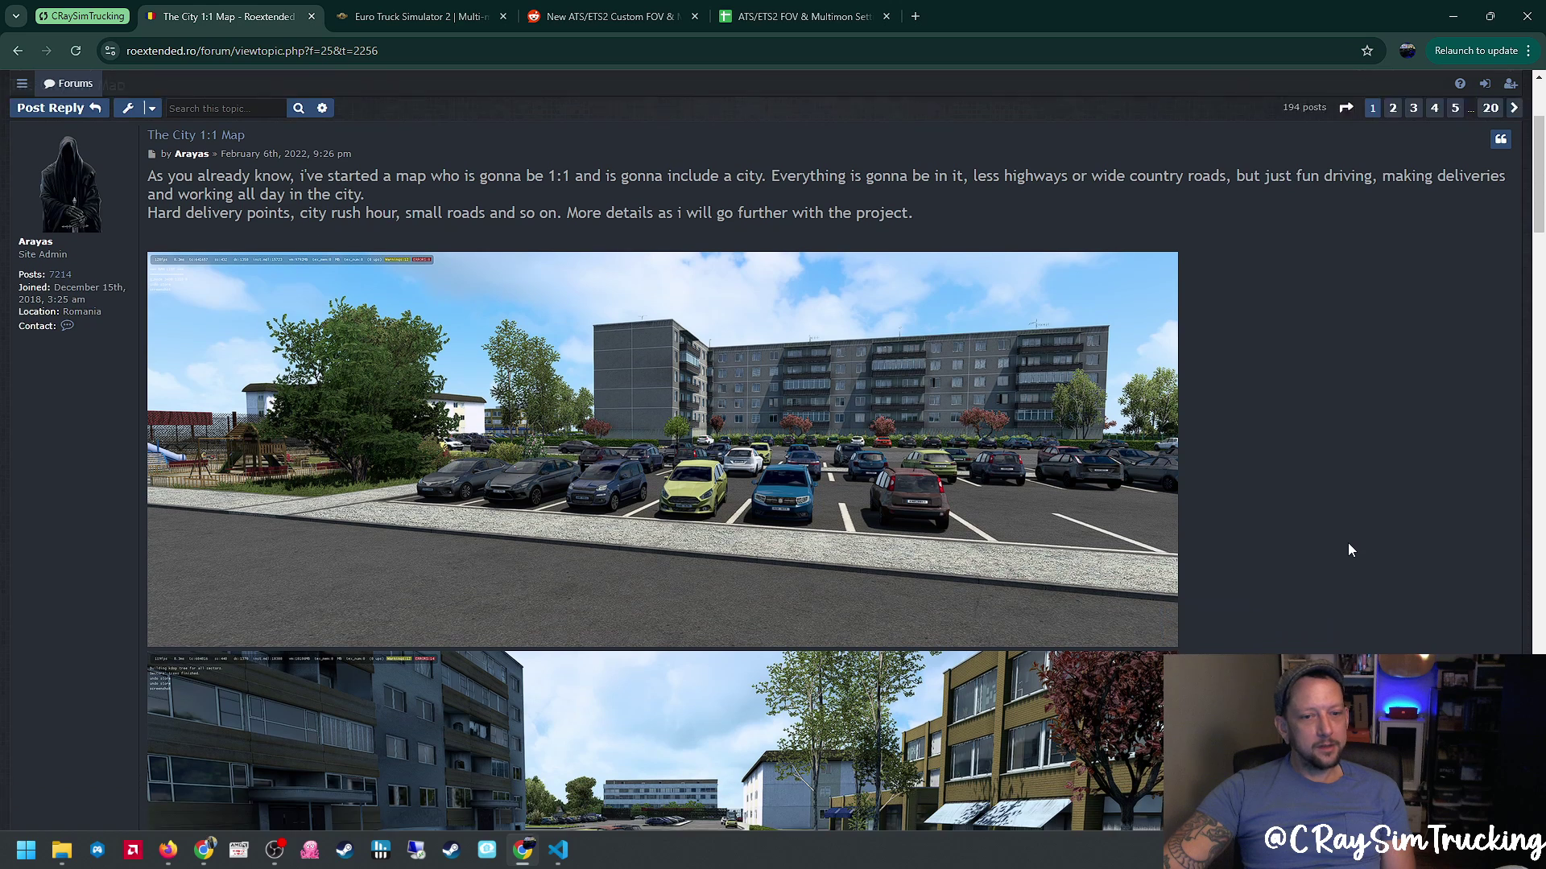
scroll(1350, 550, down, 2)
scroll(1350, 547, down, 2)
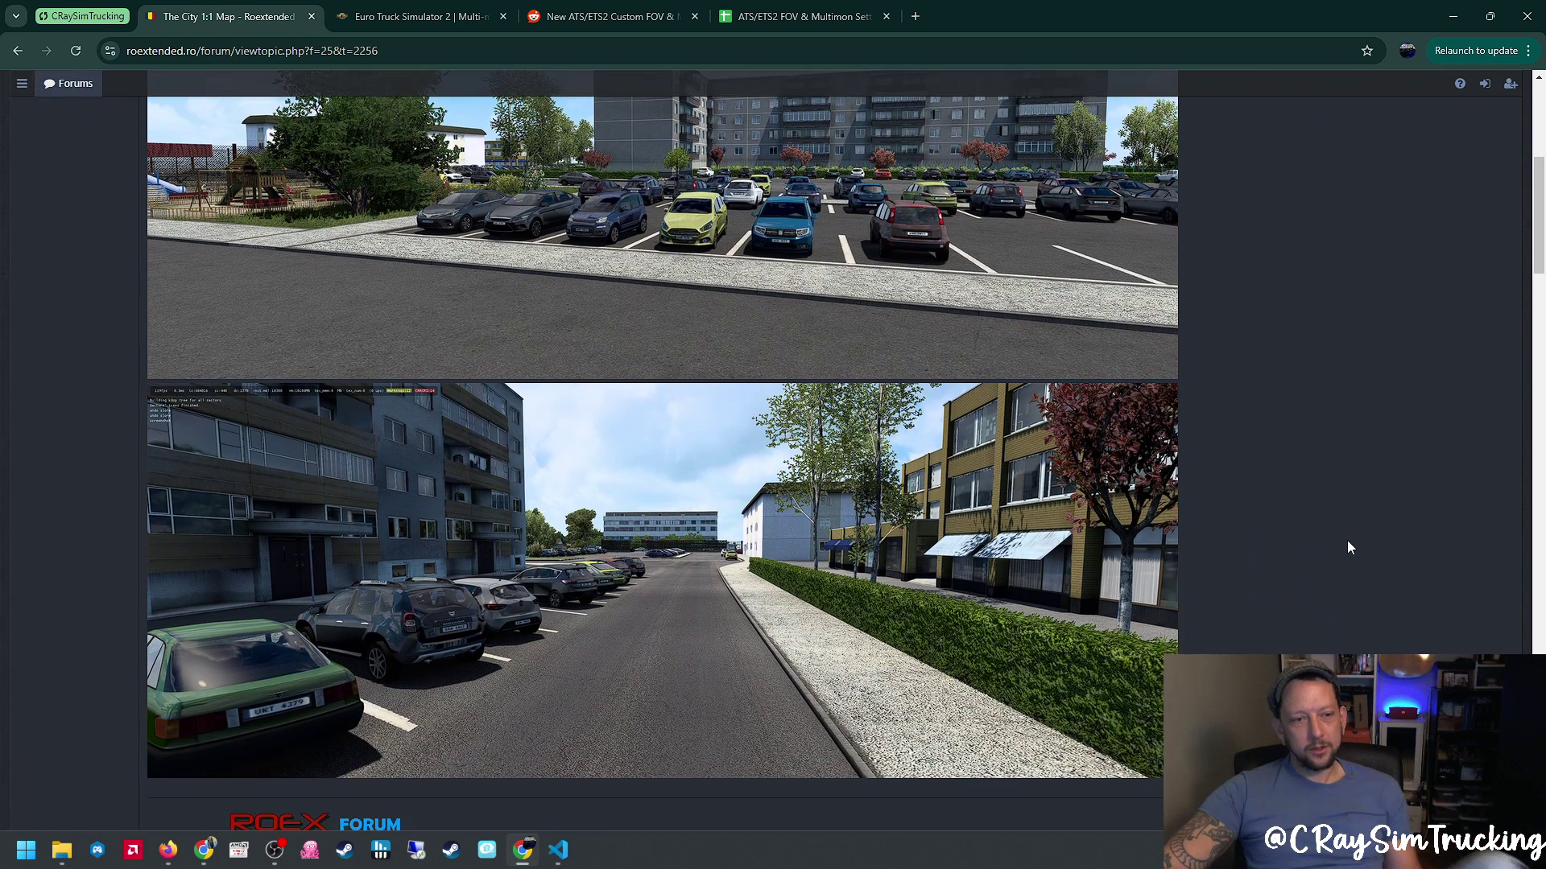
scroll(1350, 547, down, 4)
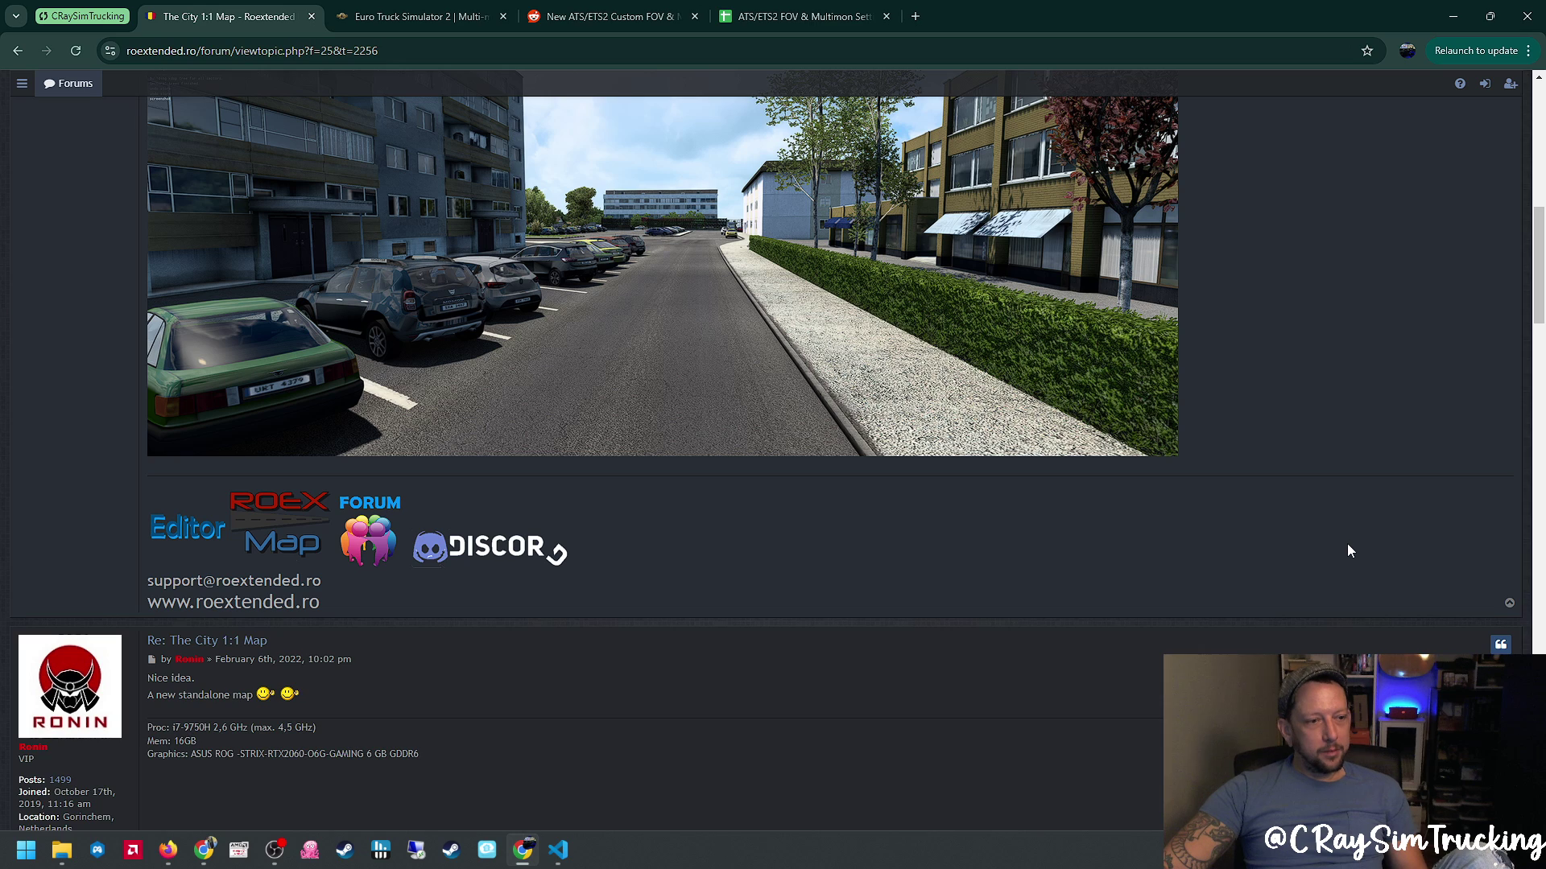
scroll(1346, 545, up, 10)
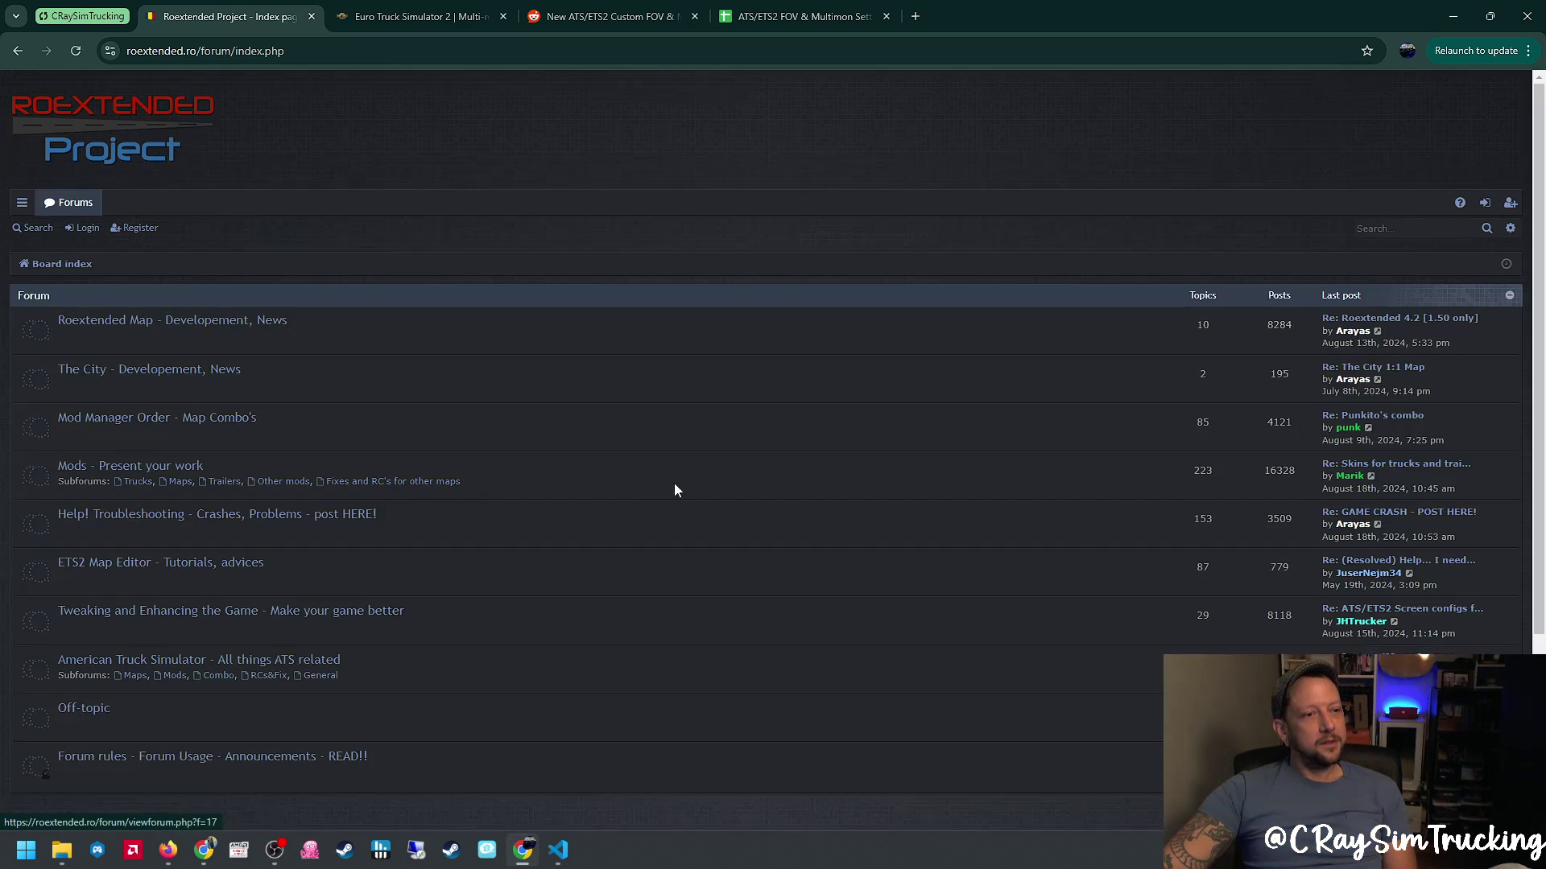
Step: Open the 'Tweaking and Enhancing the Game - Make your game better' forum listing its 29 topics
click(161, 616)
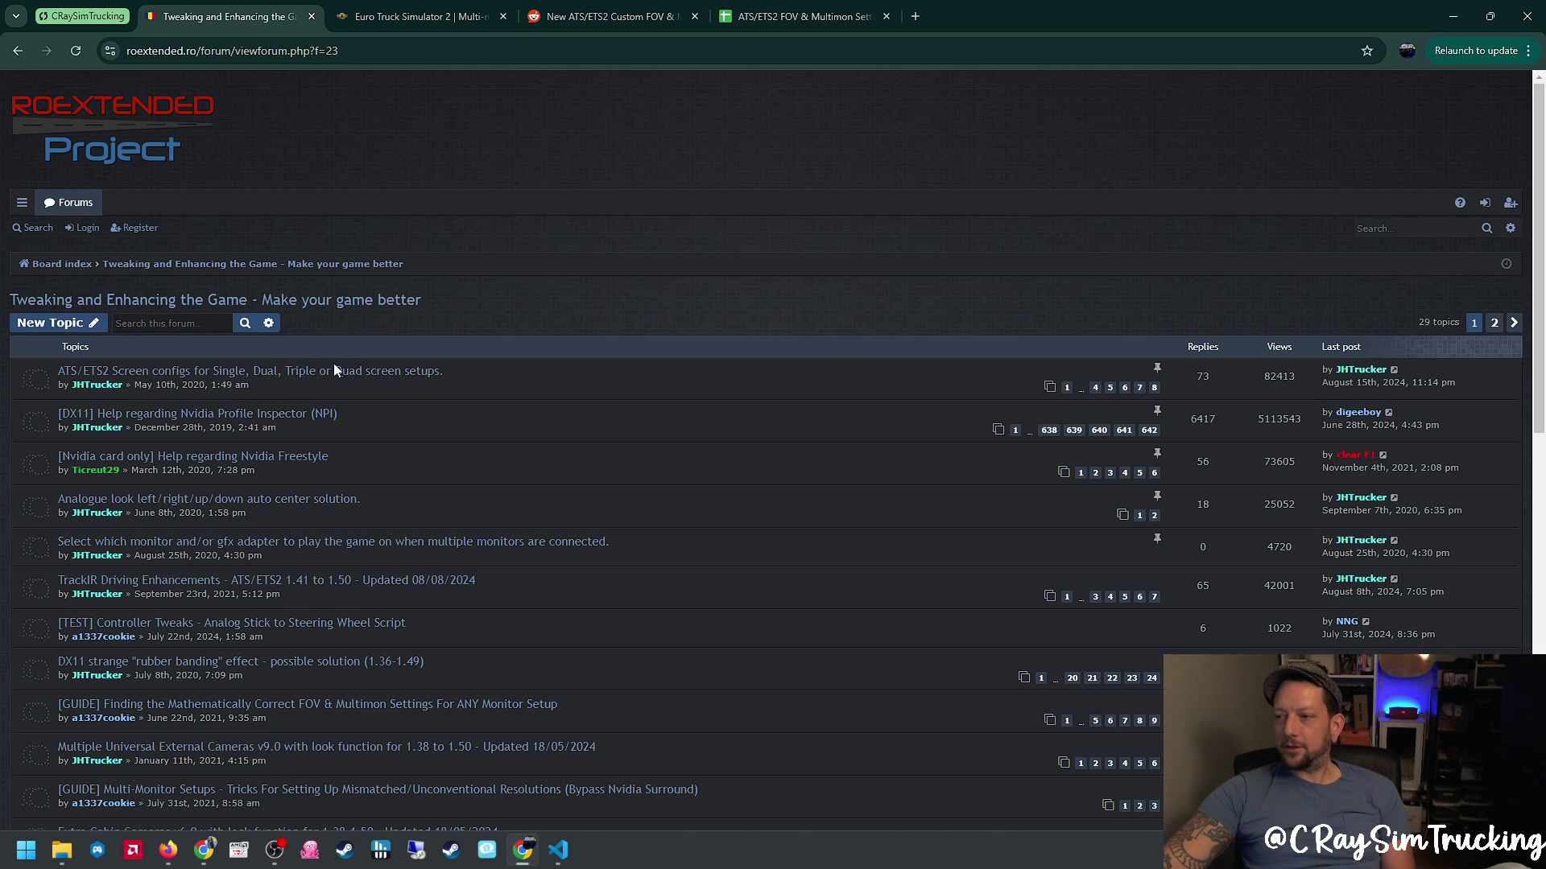
Step: Open the ATS/ETS2 Screen configs topic and scroll down to its Extra info multimon links
click(259, 376)
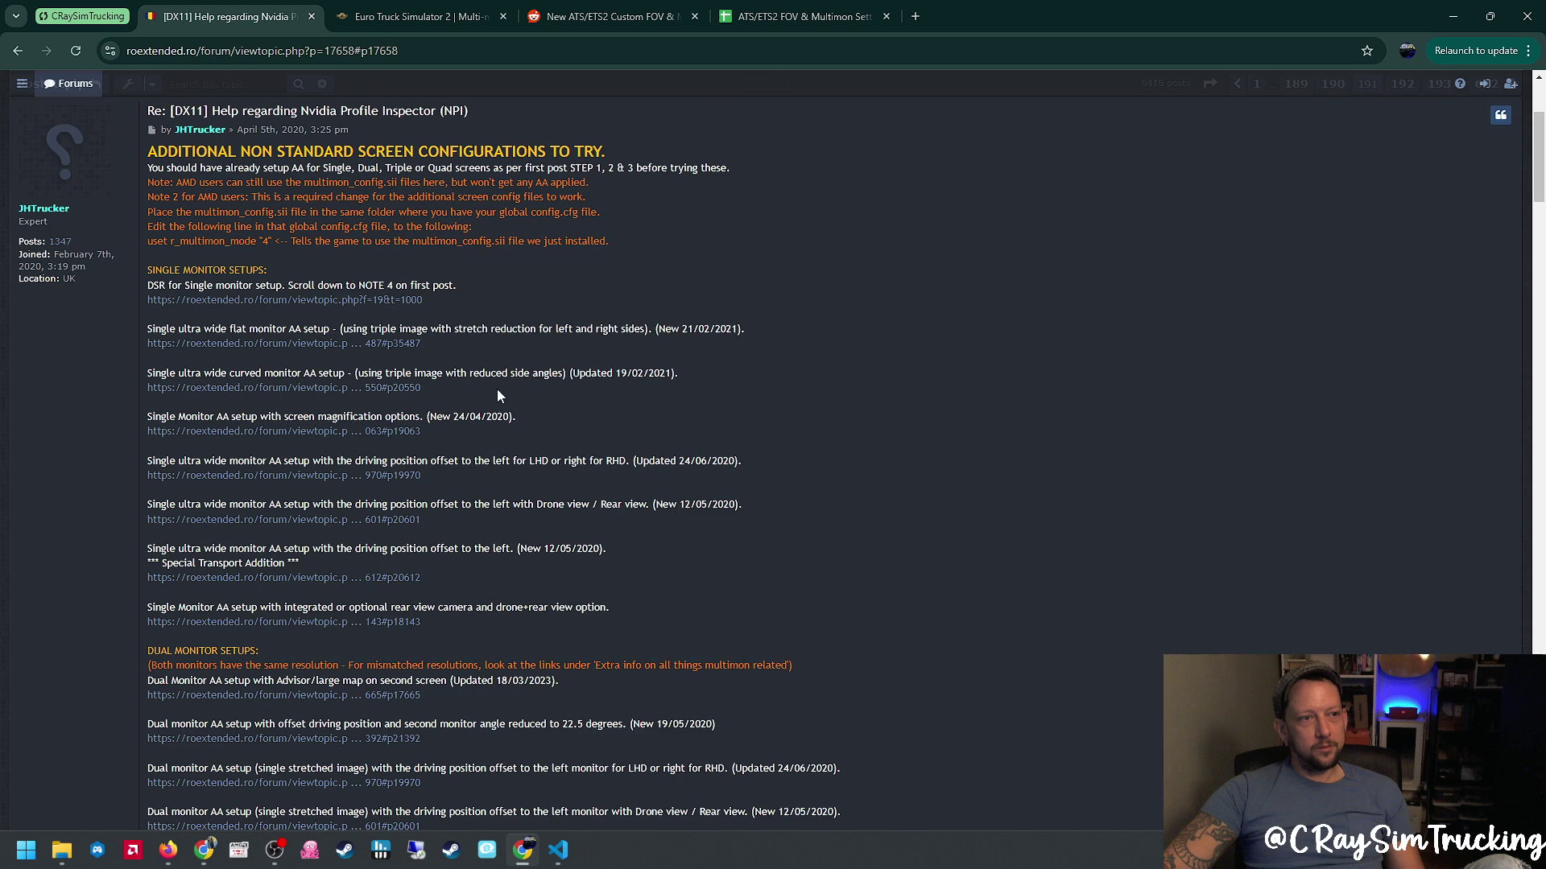
scroll(493, 398, down, 6)
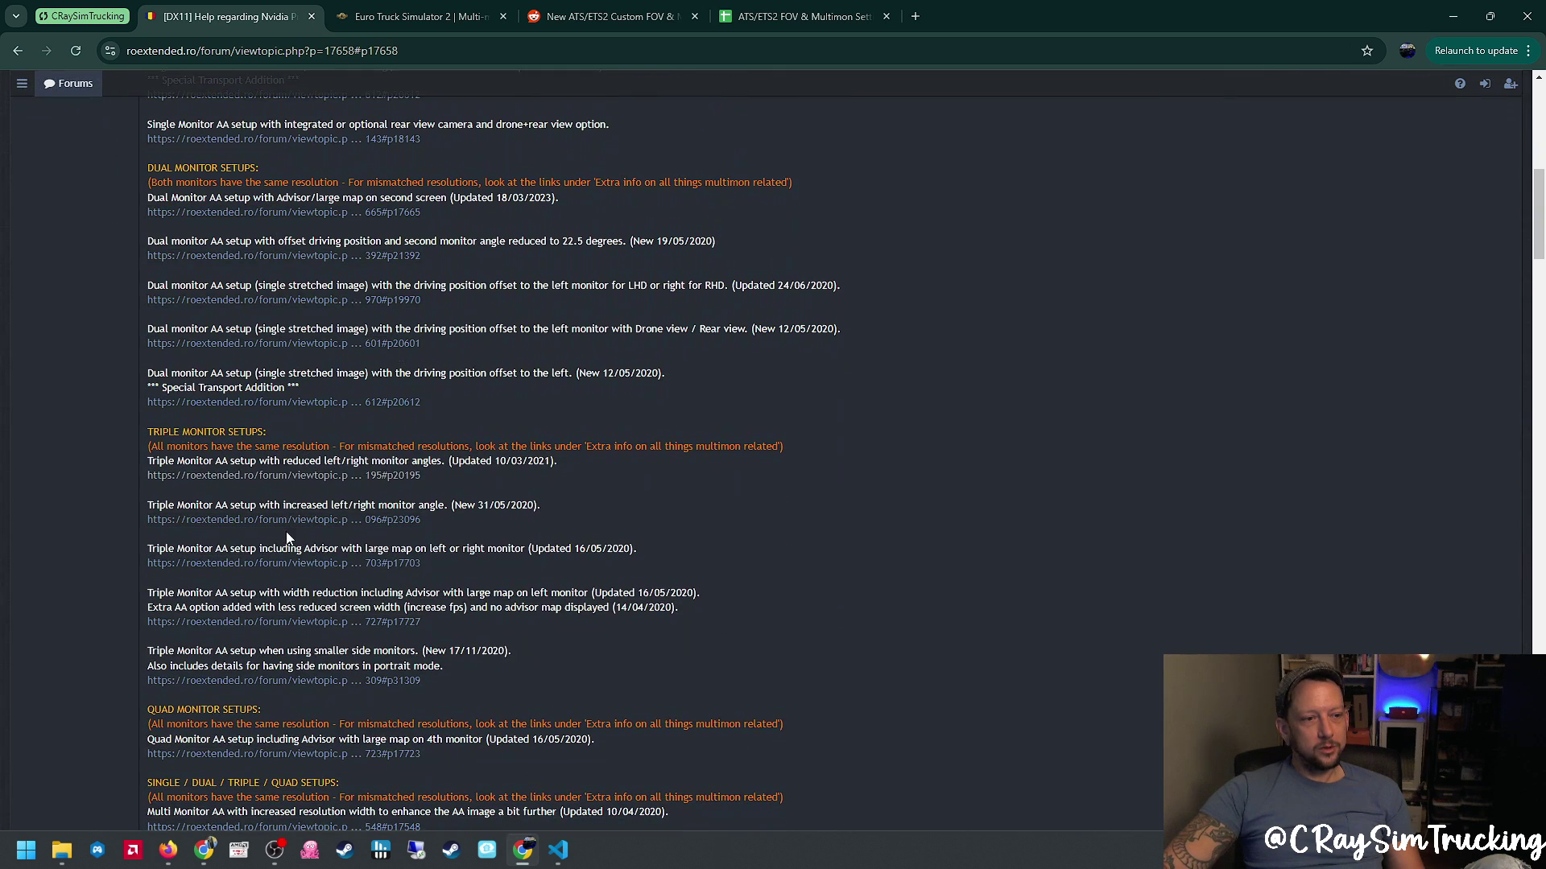
scroll(306, 451, down, 4)
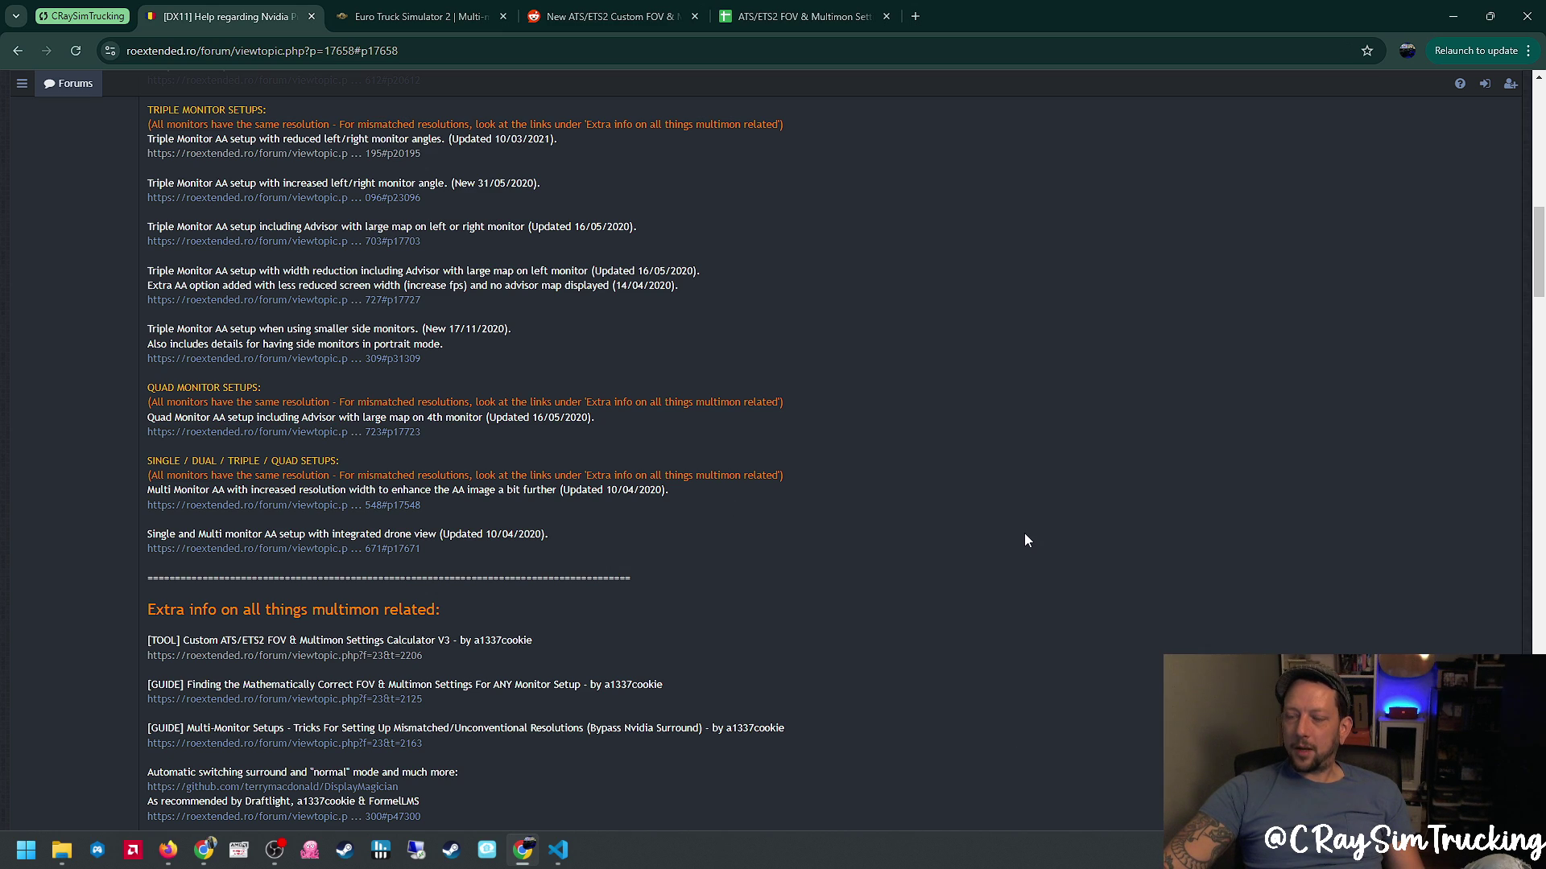
Step: Switch to the ETS2 multimon_config documentation page and scroll through the monitor attributes
click(453, 15)
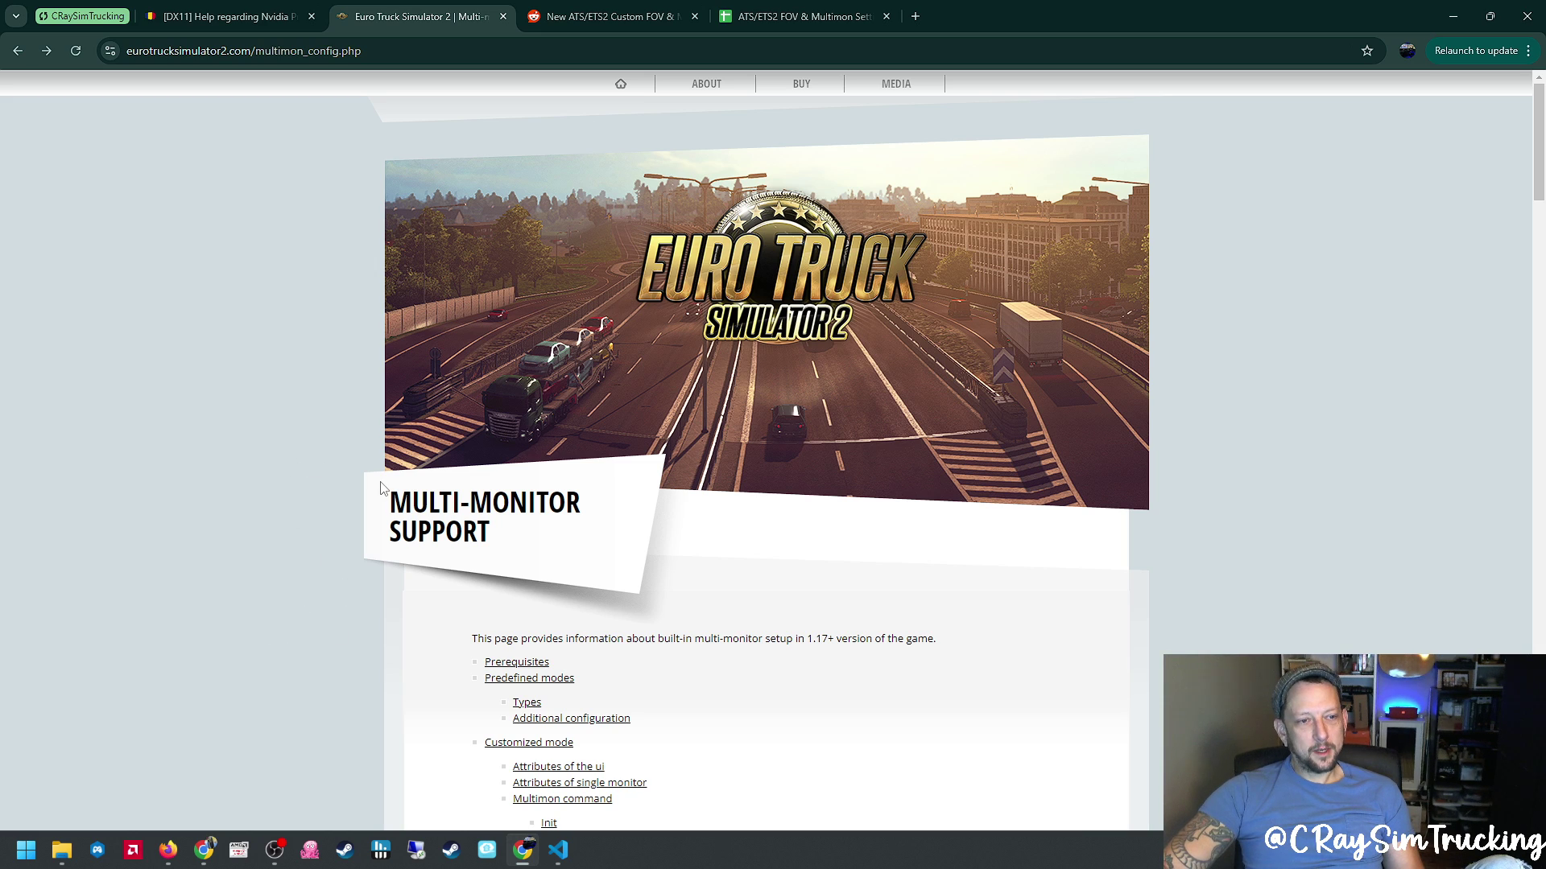
scroll(363, 506, down, 3)
scroll(935, 572, down, 3)
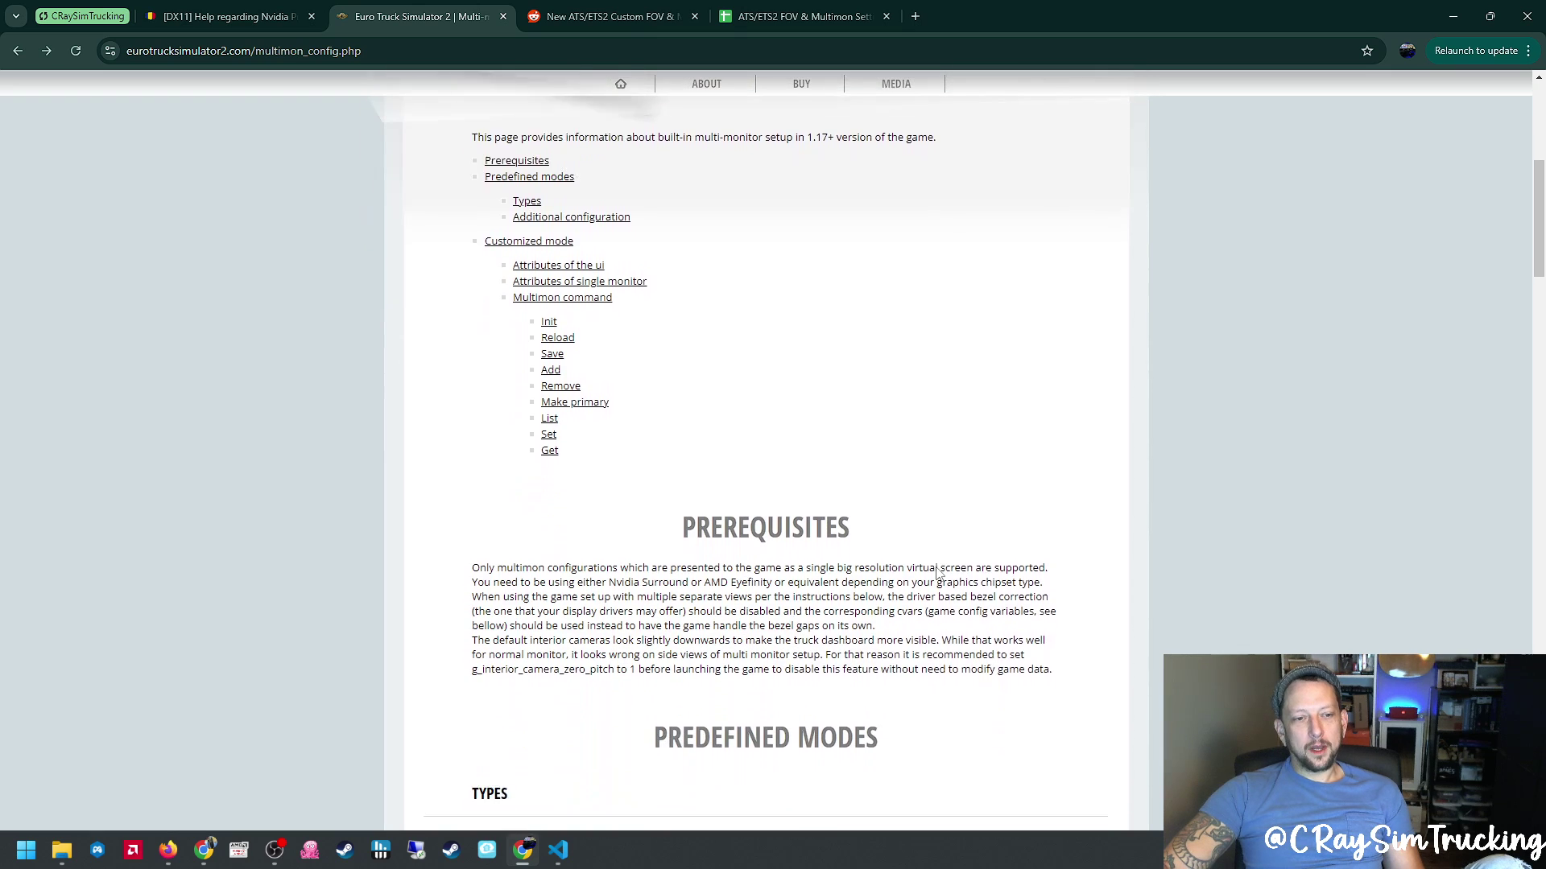
scroll(938, 573, down, 3)
scroll(938, 573, down, 9)
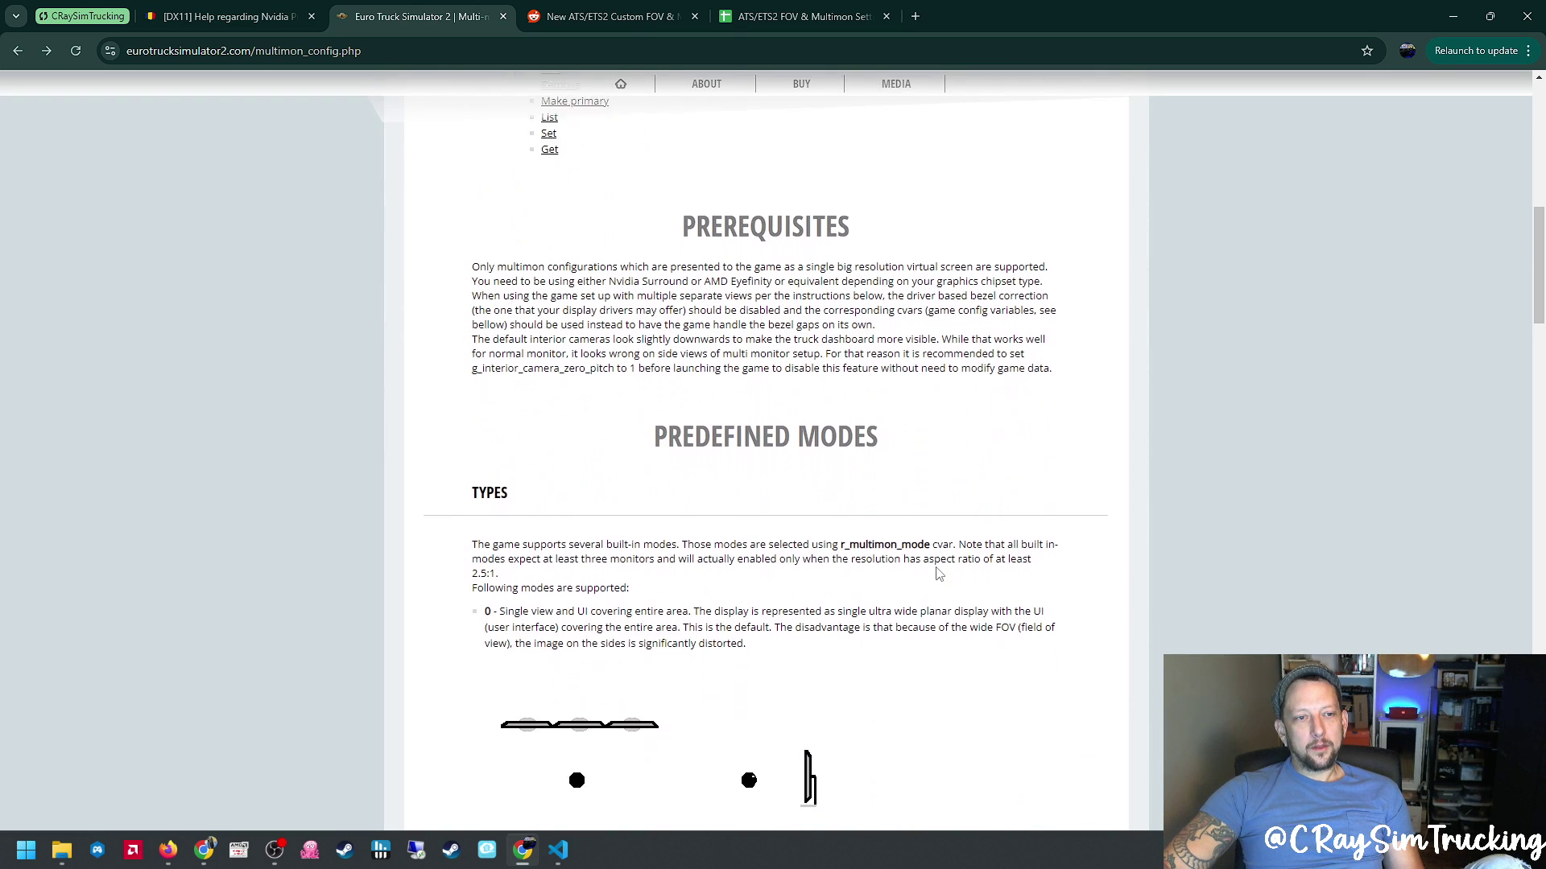
scroll(938, 574, down, 2)
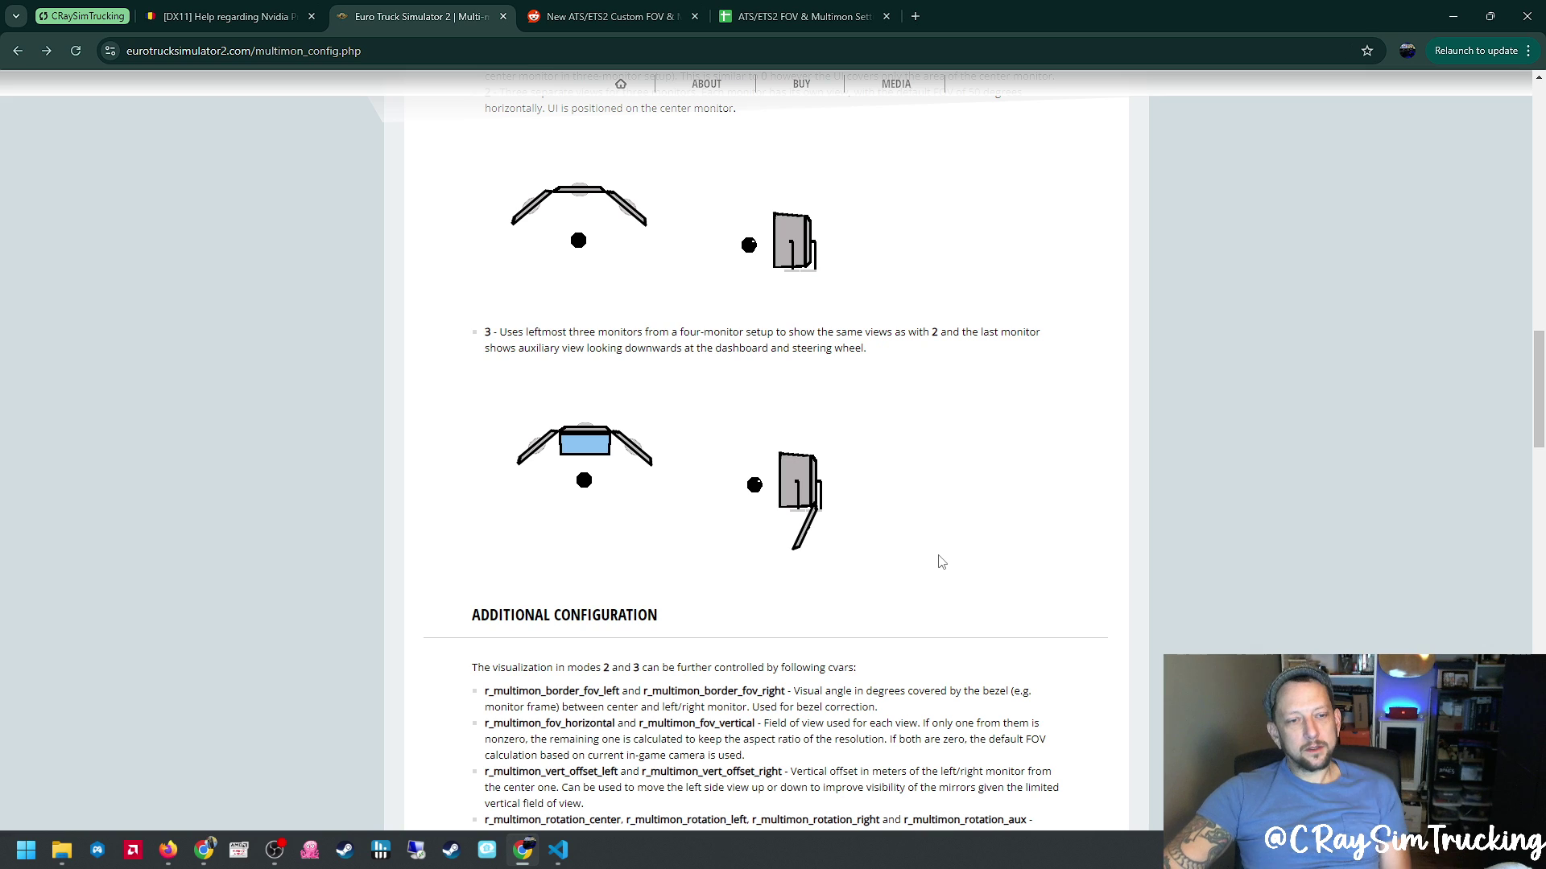
scroll(941, 562, down, 7)
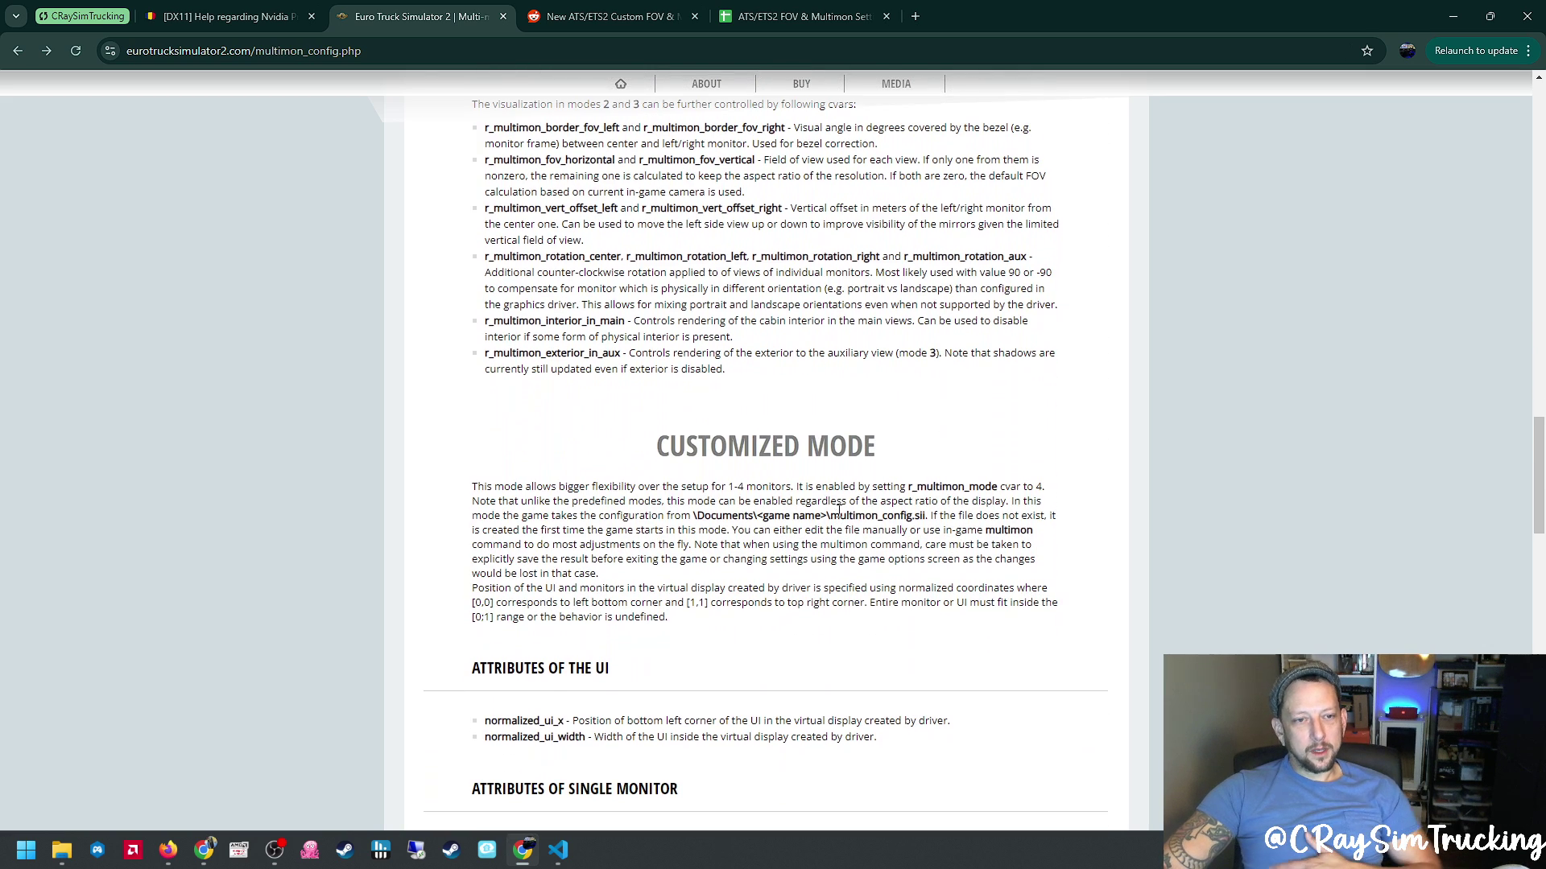
Step: Briefly highlight the r_multimon_mode cvar, then scroll on to the SET and GET commands
double_click(931, 486)
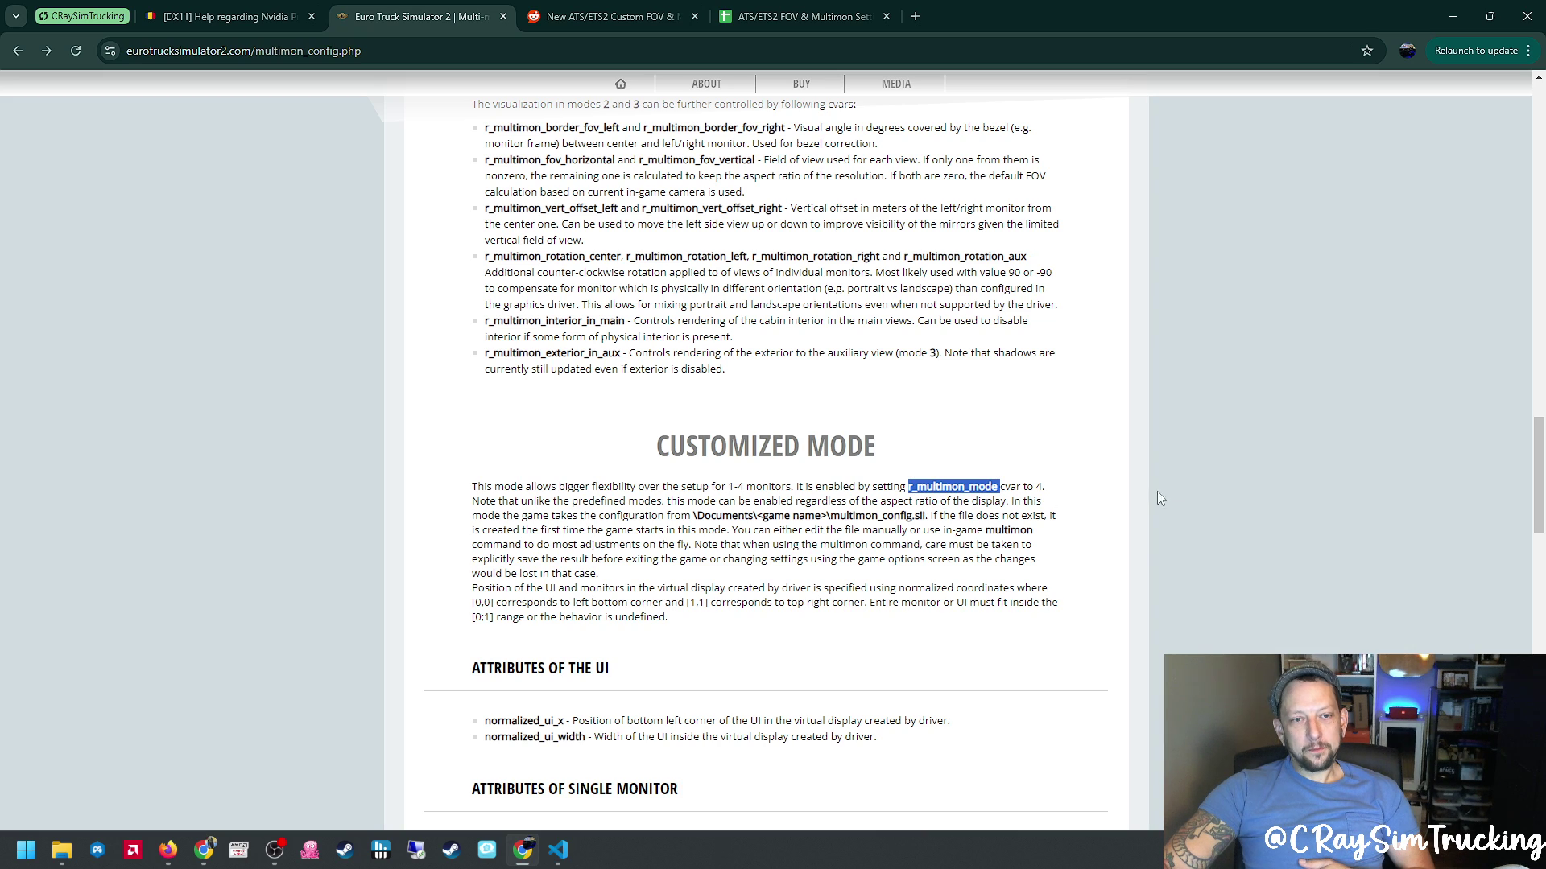
click(950, 517)
scroll(886, 540, down, 5)
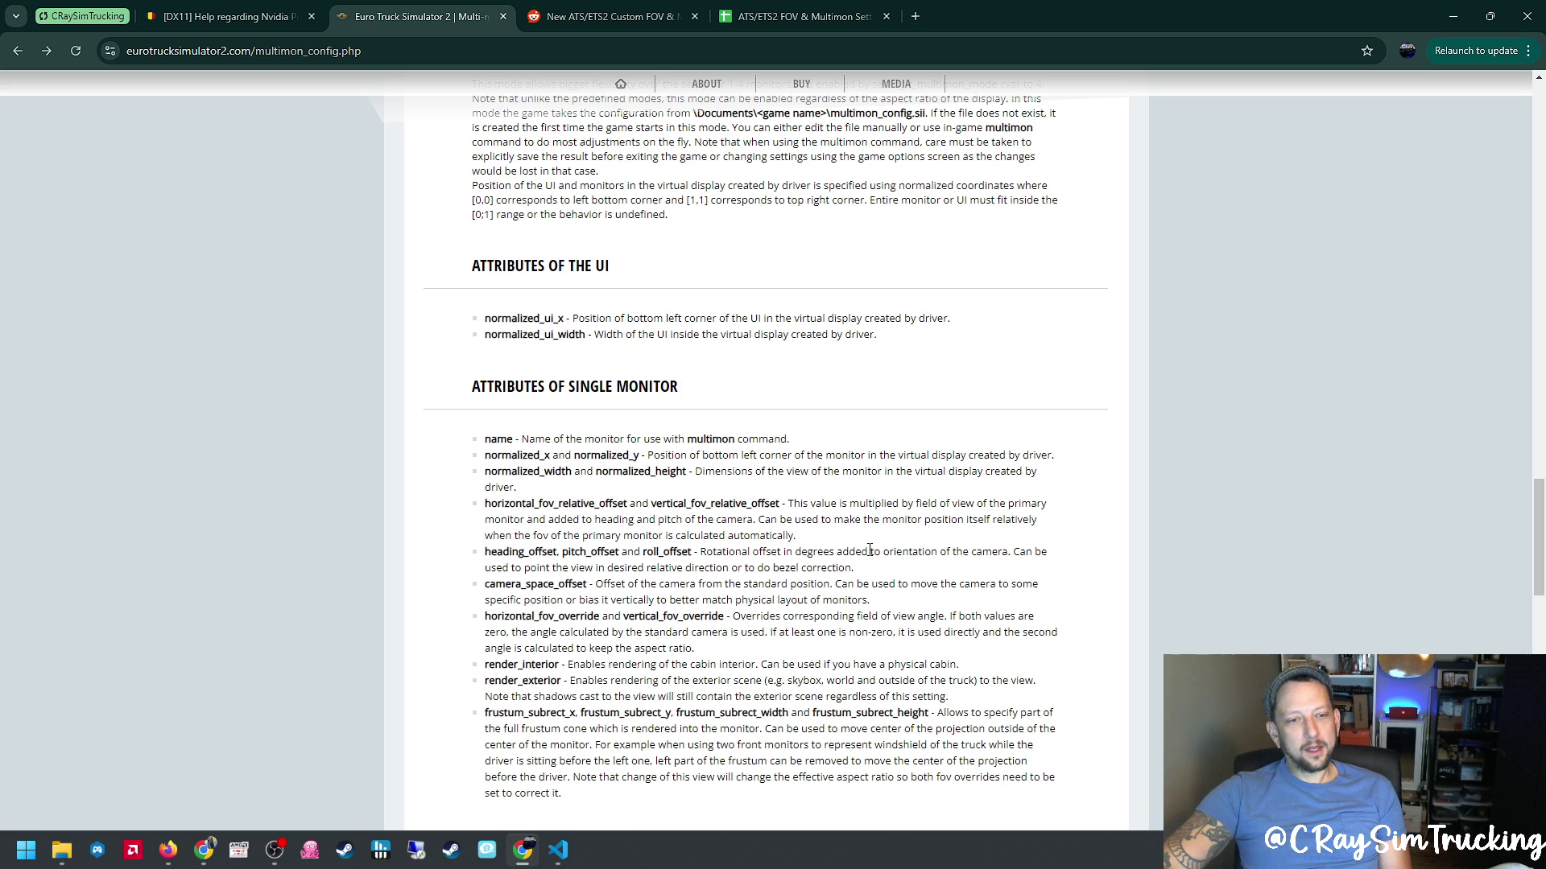
scroll(870, 550, down, 4)
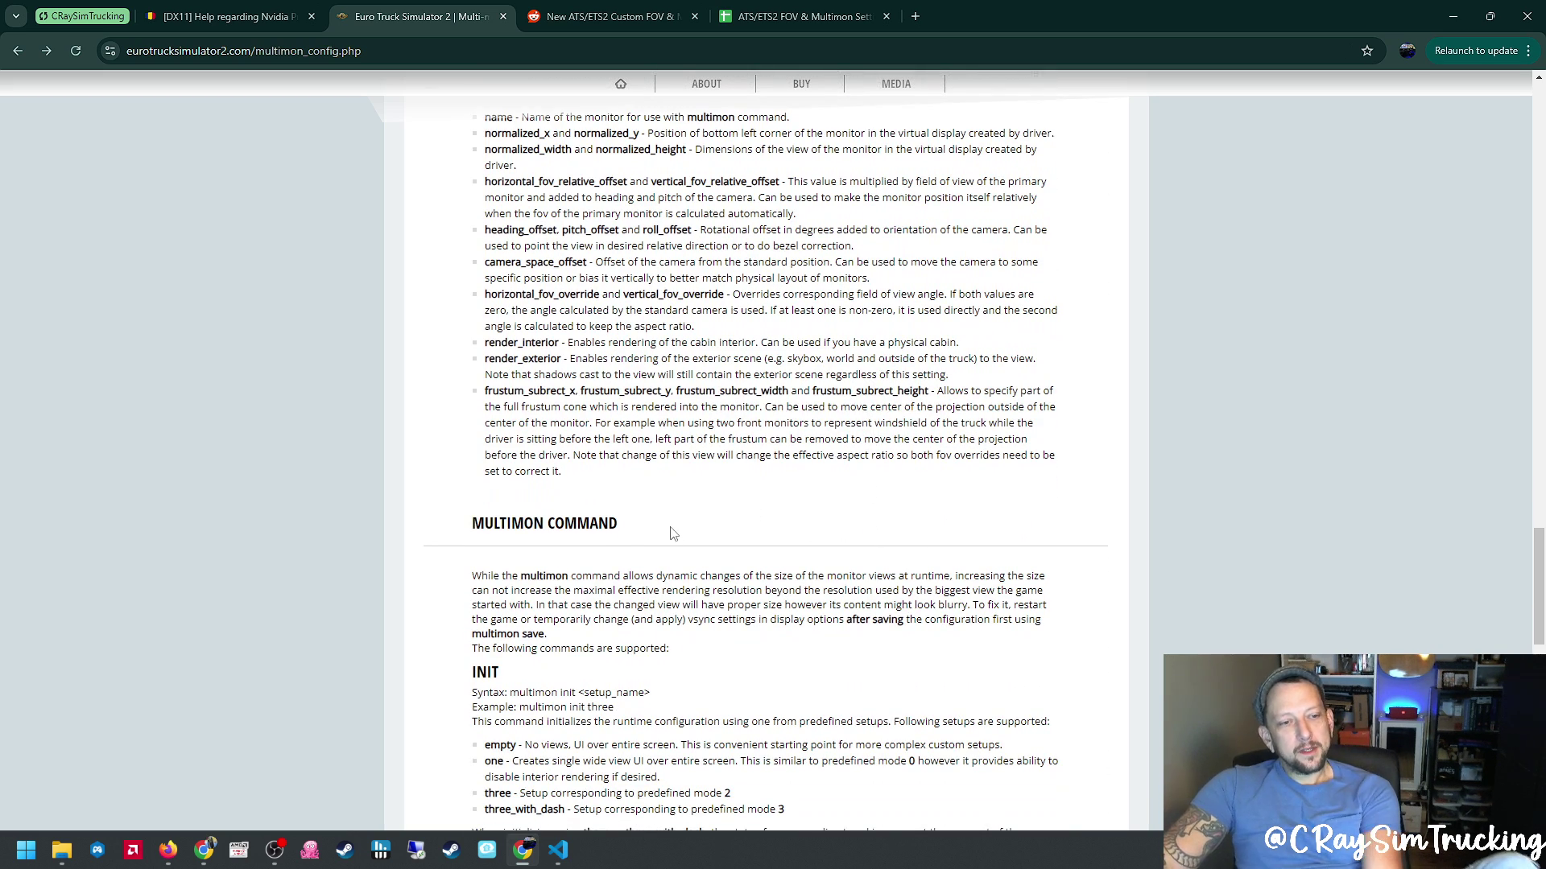
scroll(673, 534, down, 4)
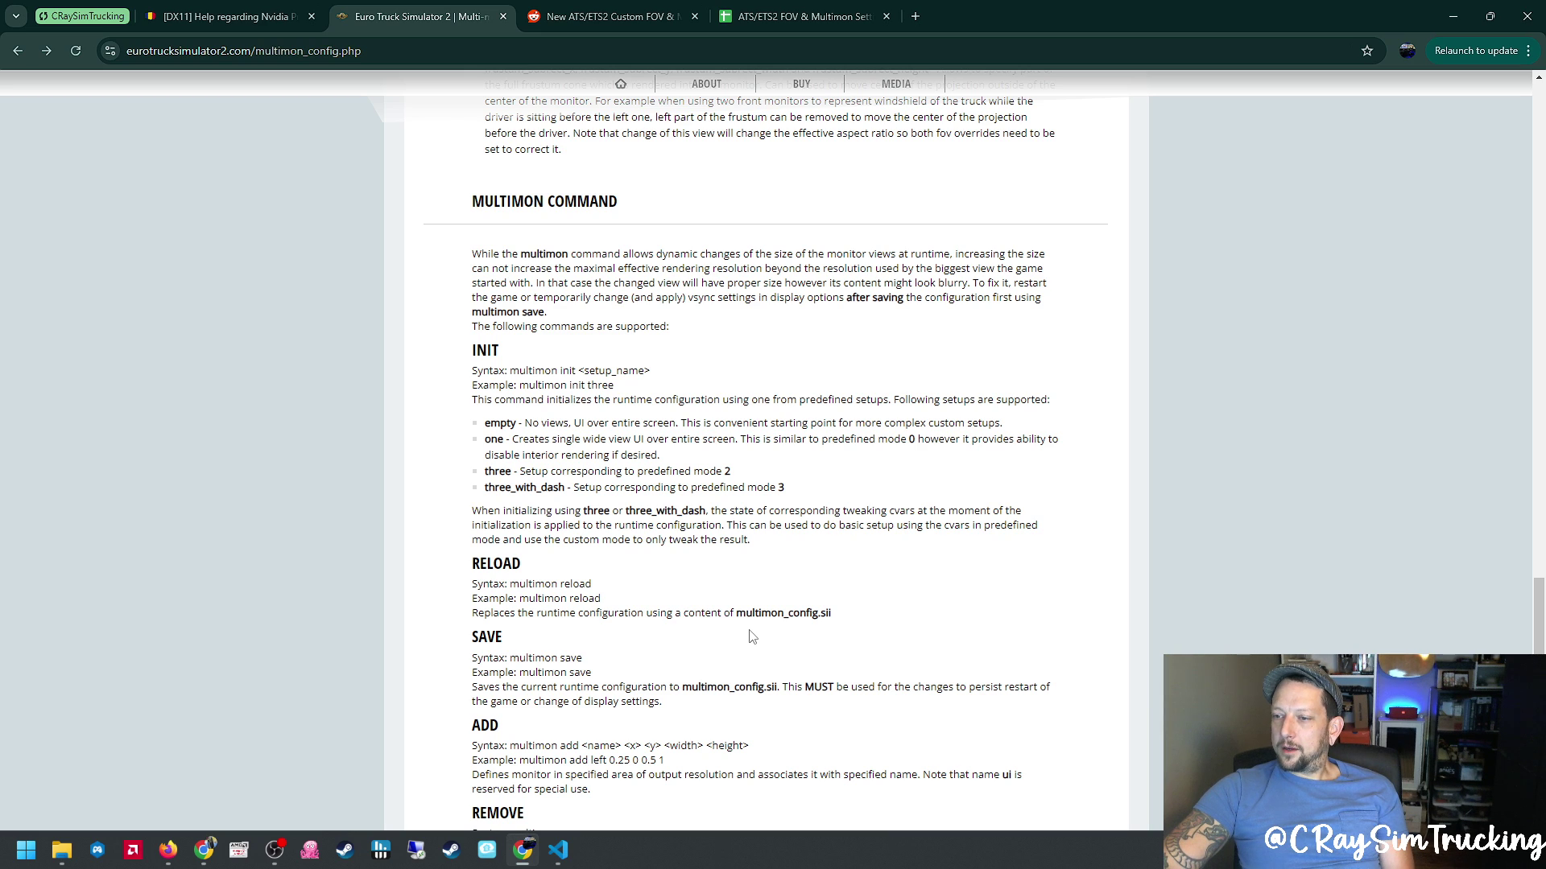
scroll(722, 572, down, 4)
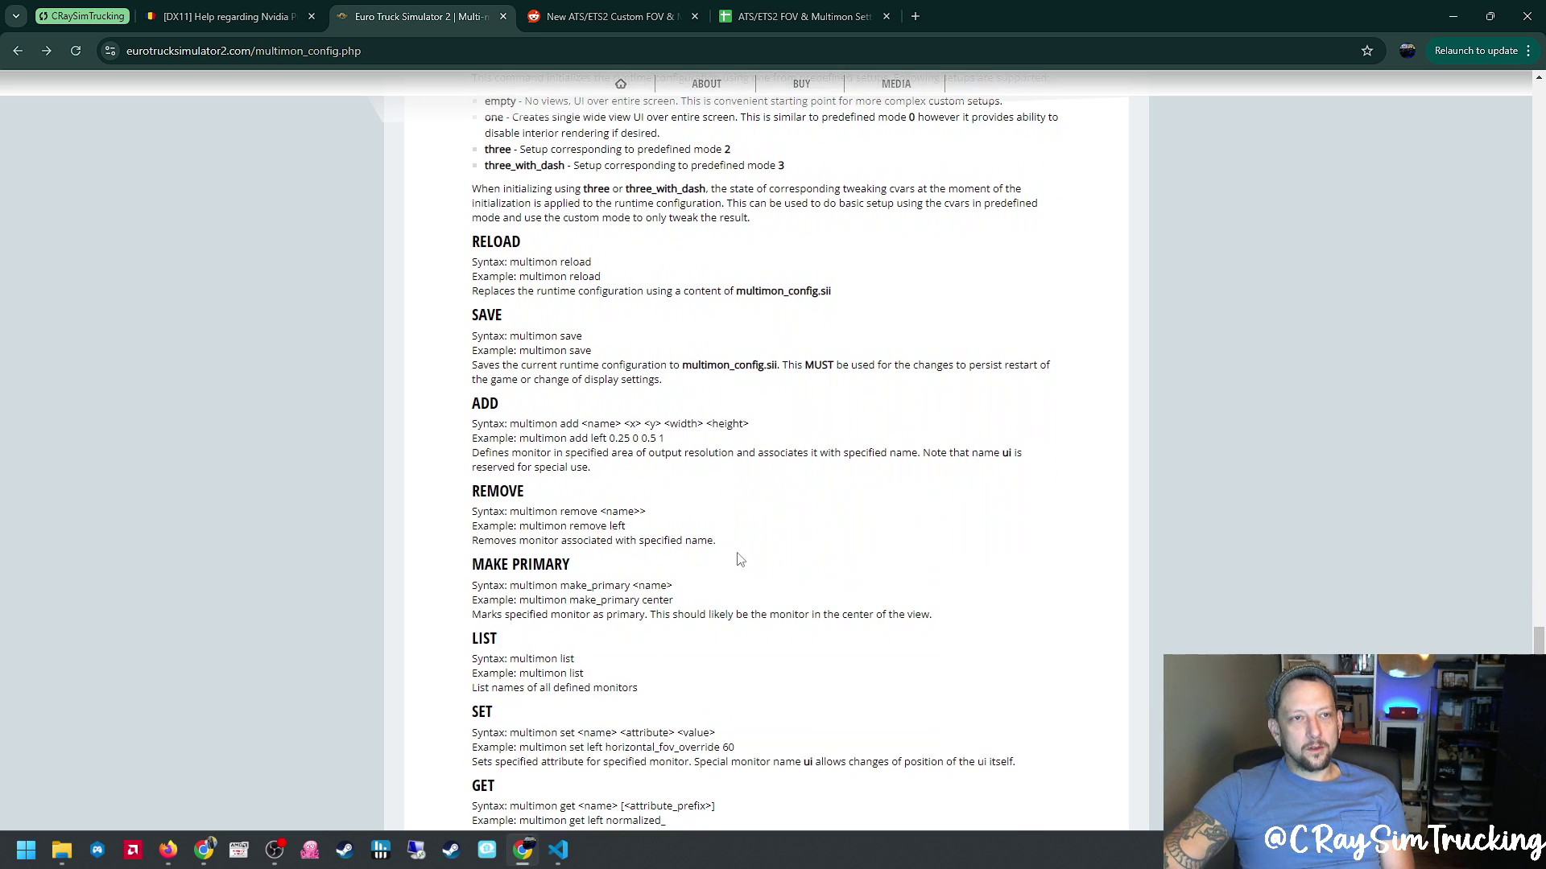
scroll(745, 540, down, 2)
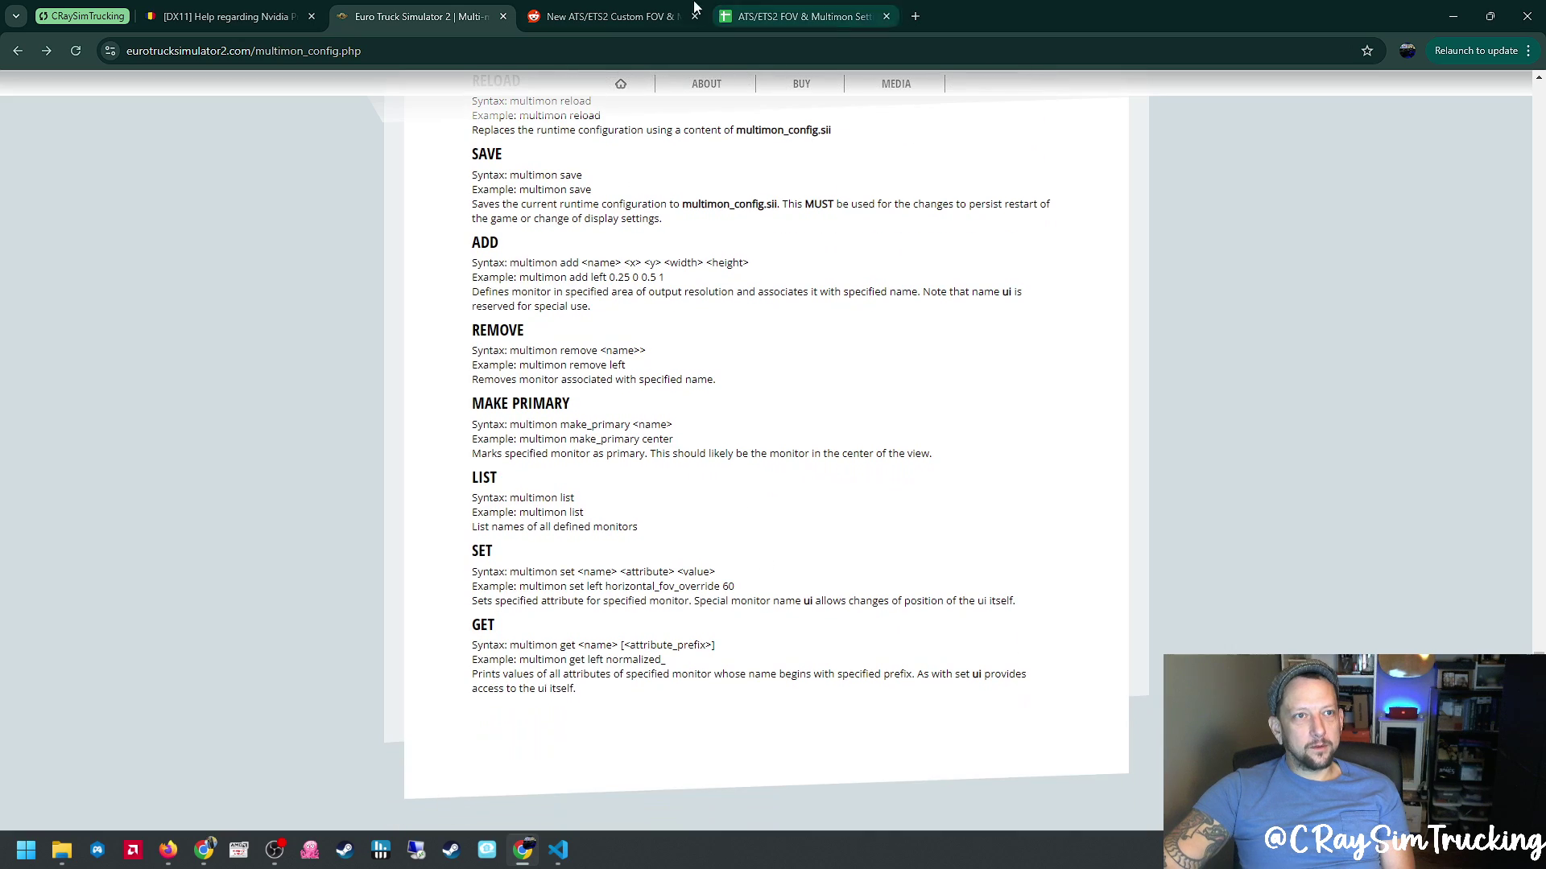
Step: Glance at the Reddit calculator post and spreadsheet, then return to the forum's triple and quad setups
click(597, 14)
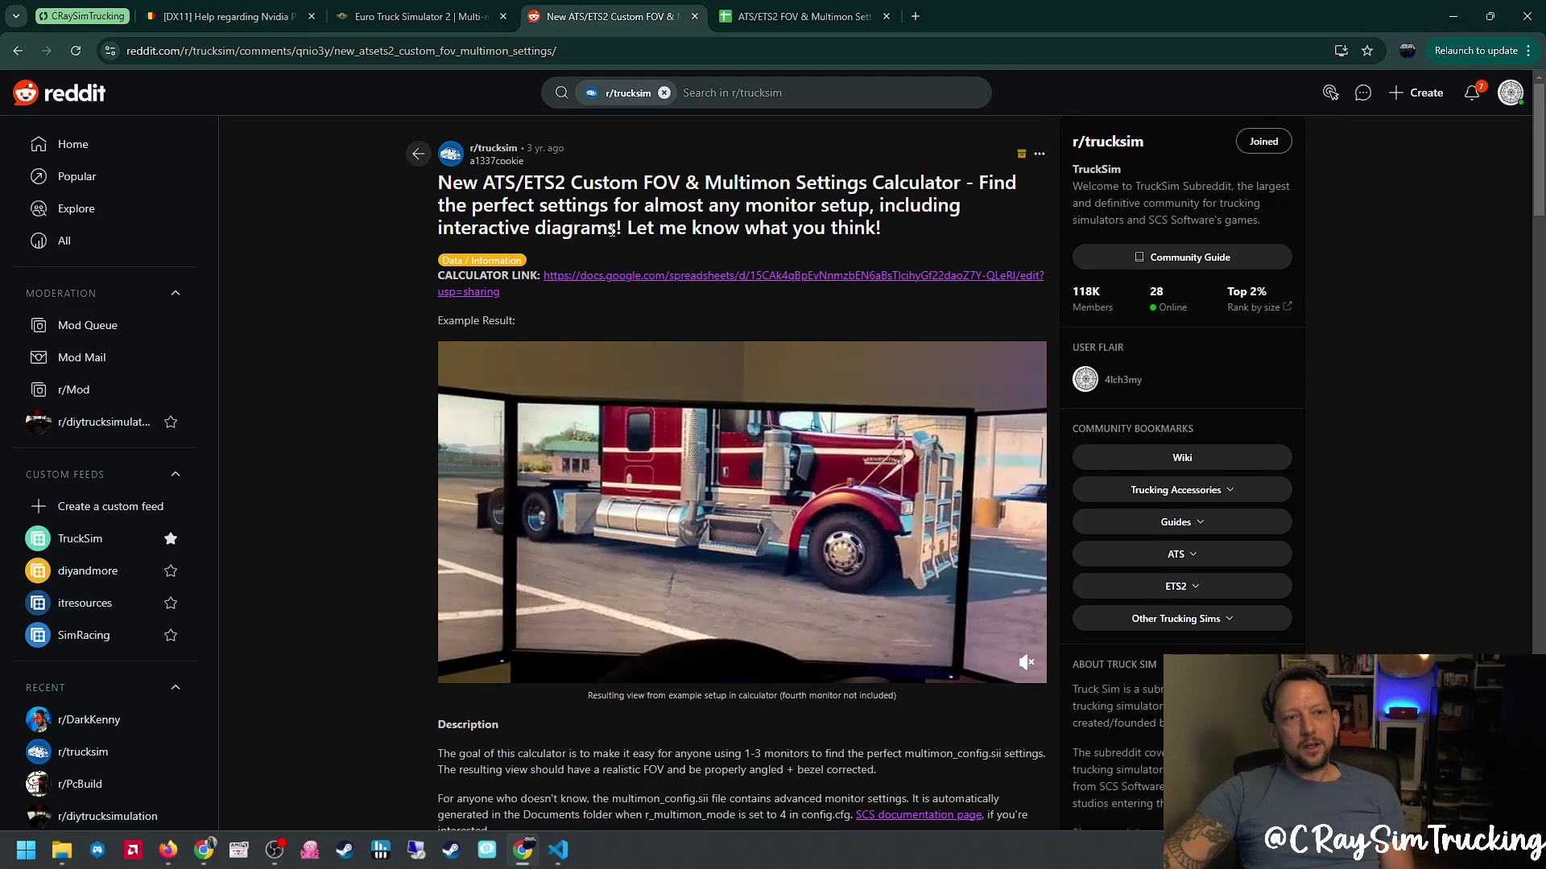
click(834, 18)
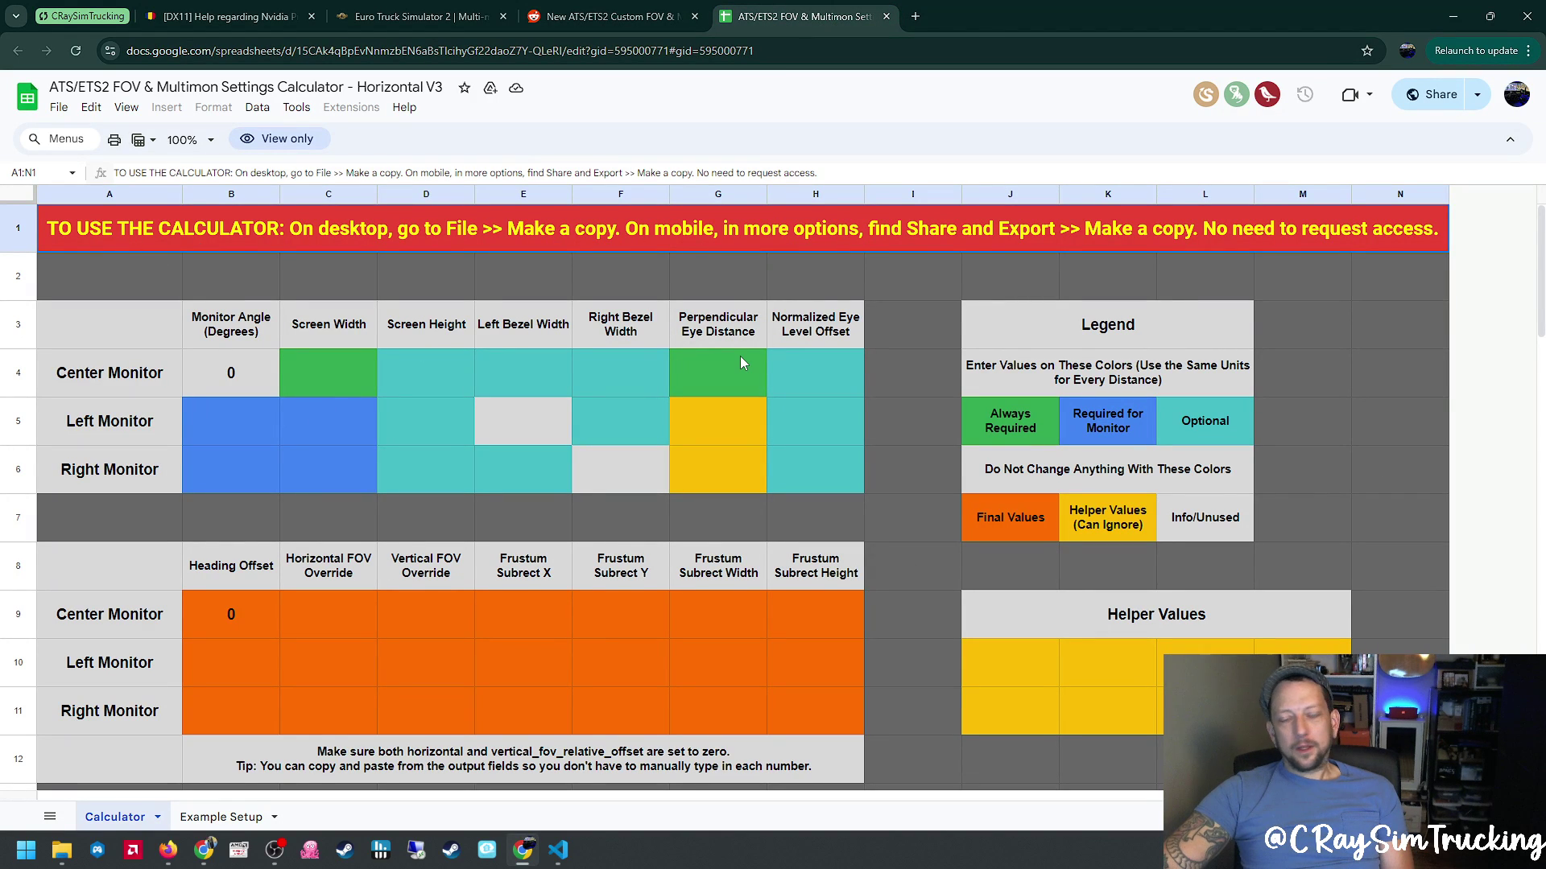
click(212, 19)
click(419, 18)
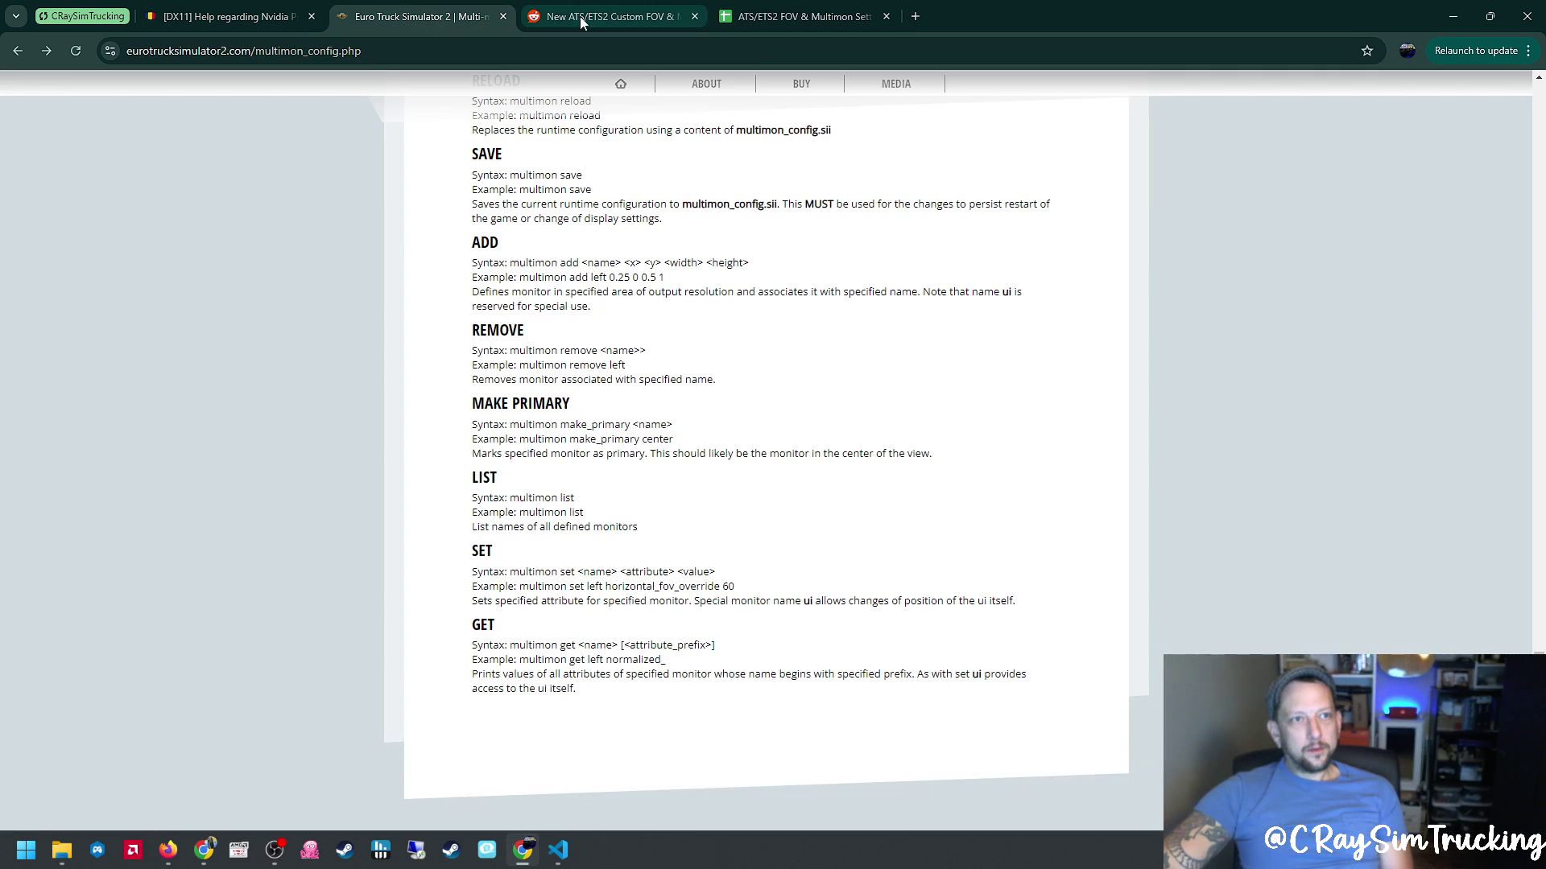
click(582, 16)
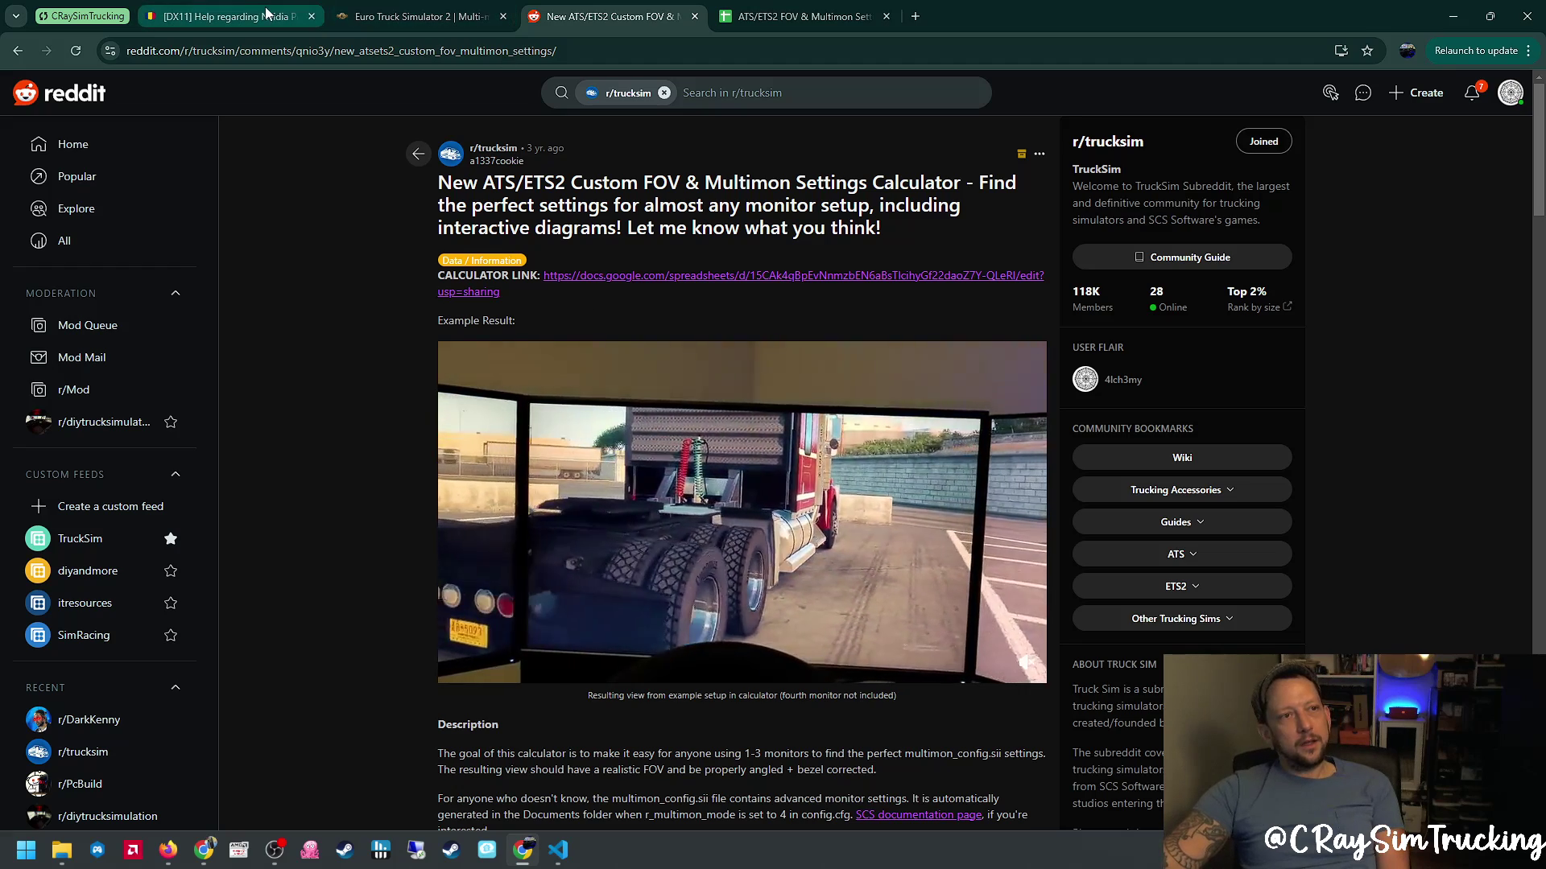
click(248, 21)
scroll(253, 385, up, 2)
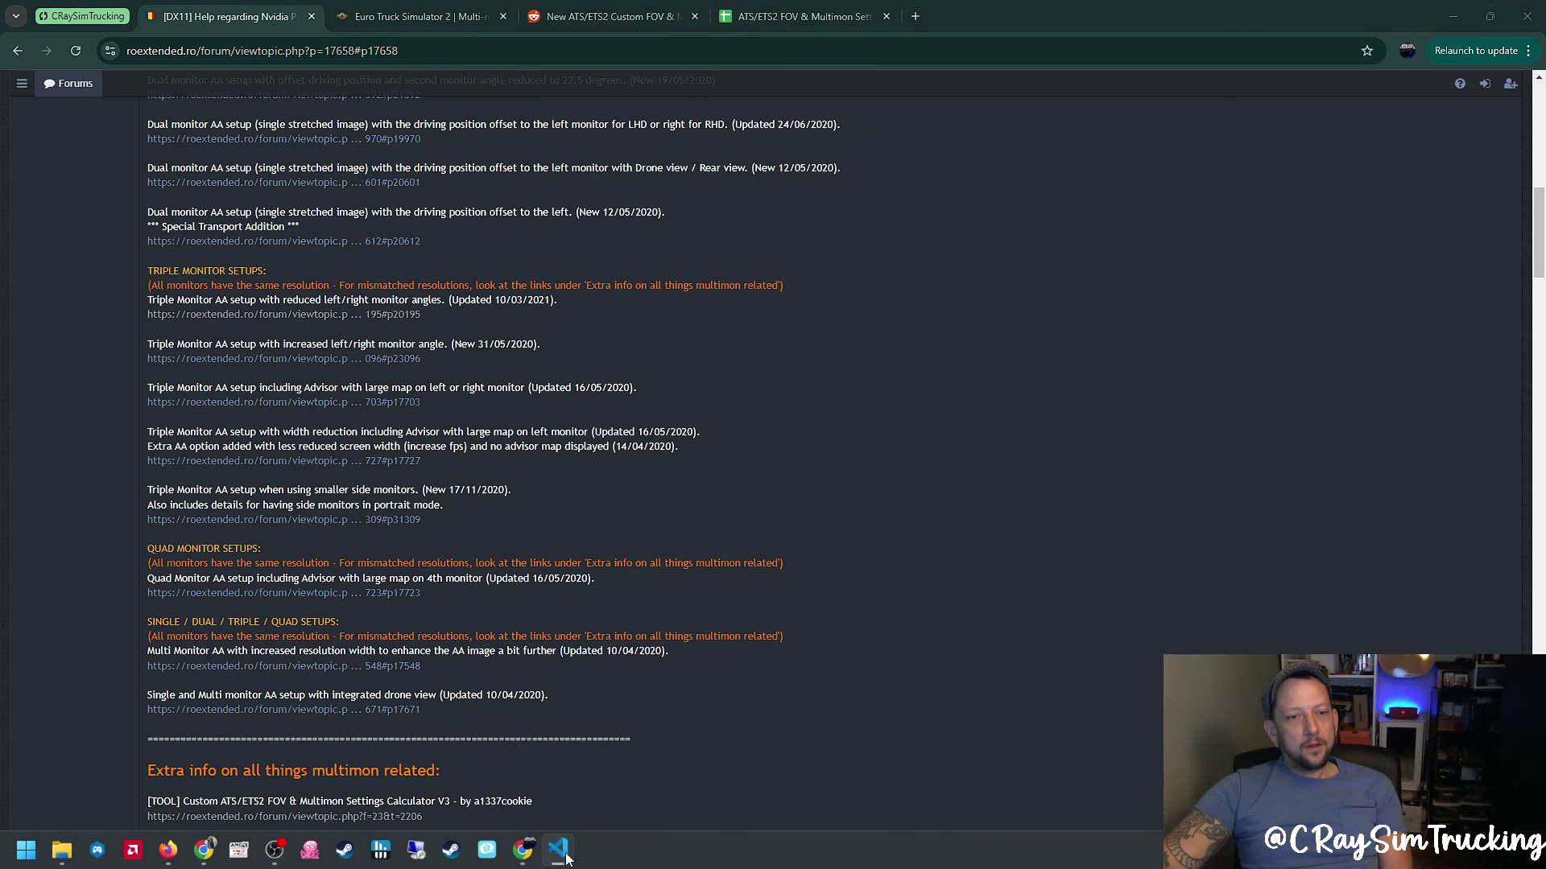
Step: Review multimon_config.sii in VS Code, highlighting the 22.5 side angle, then return to the calculator sheet
click(558, 850)
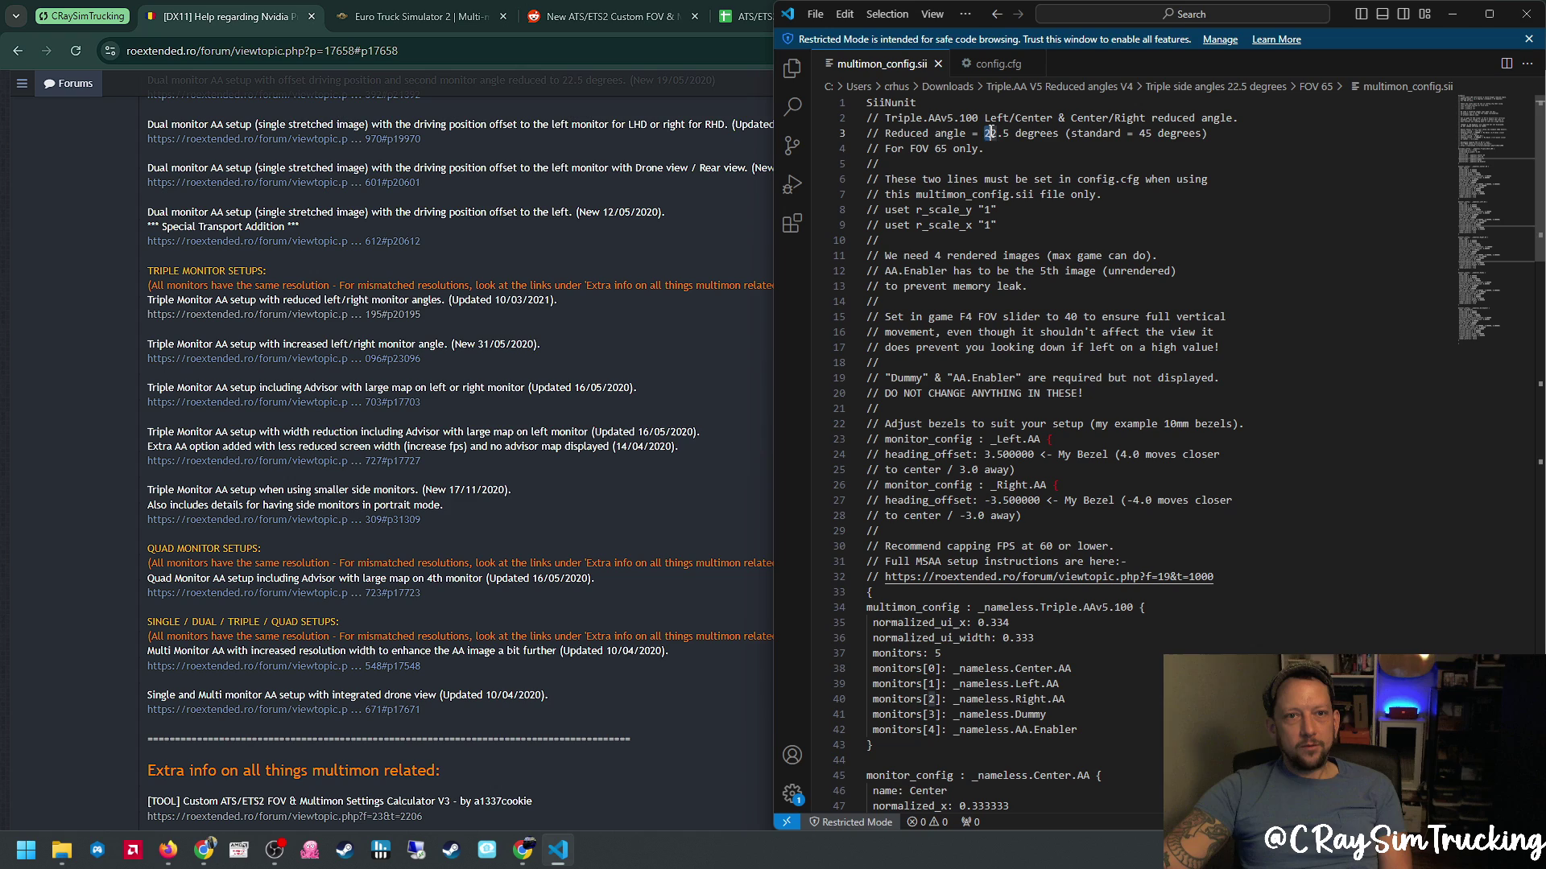
drag(984, 132, 1014, 132)
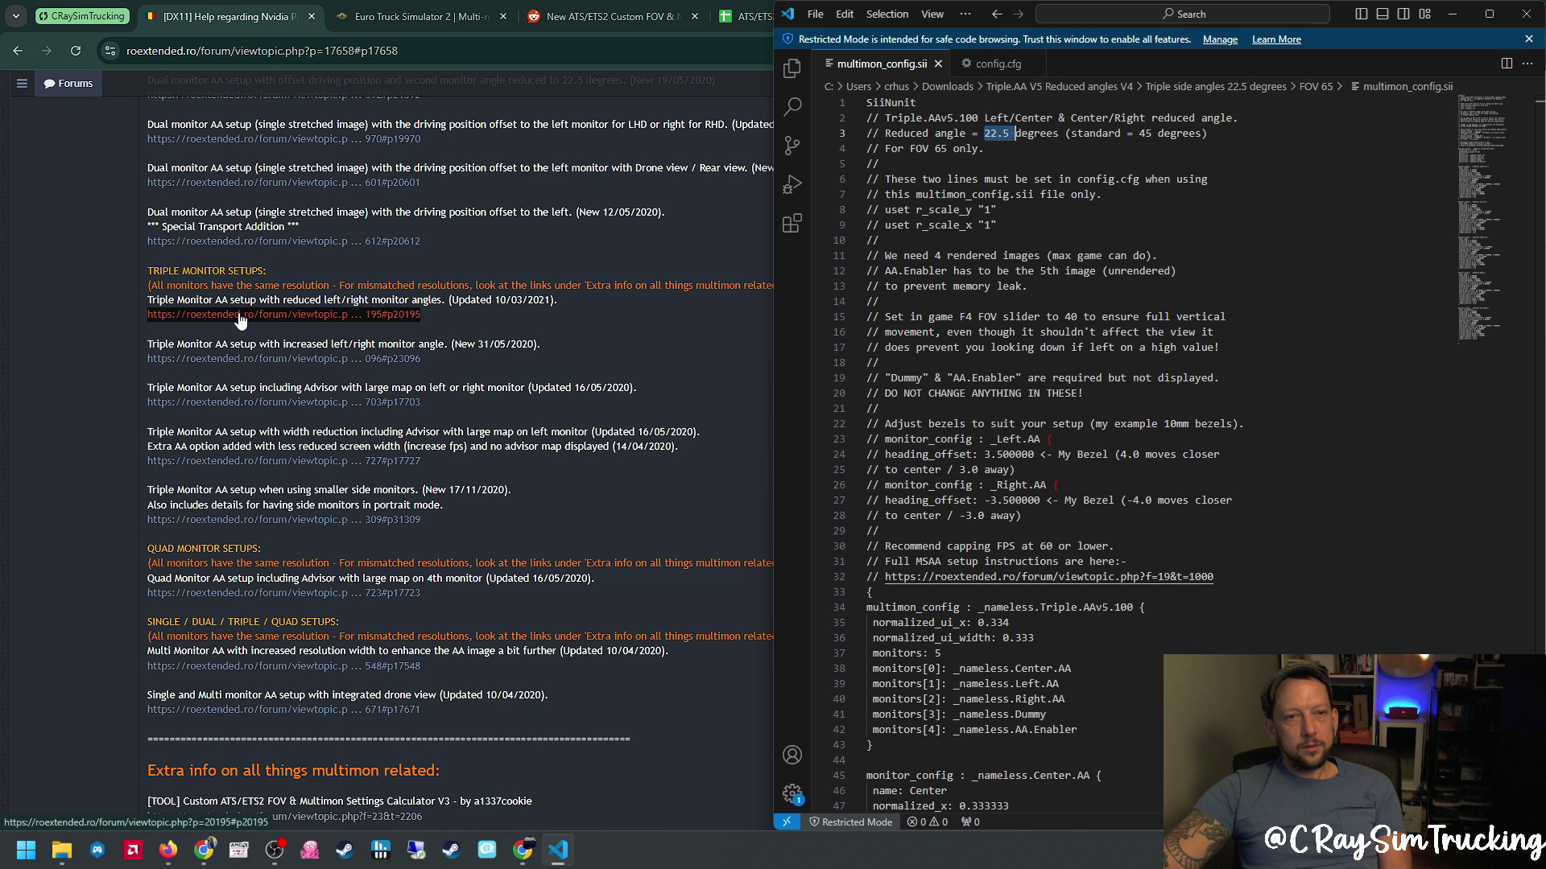
scroll(1316, 301, down, 1)
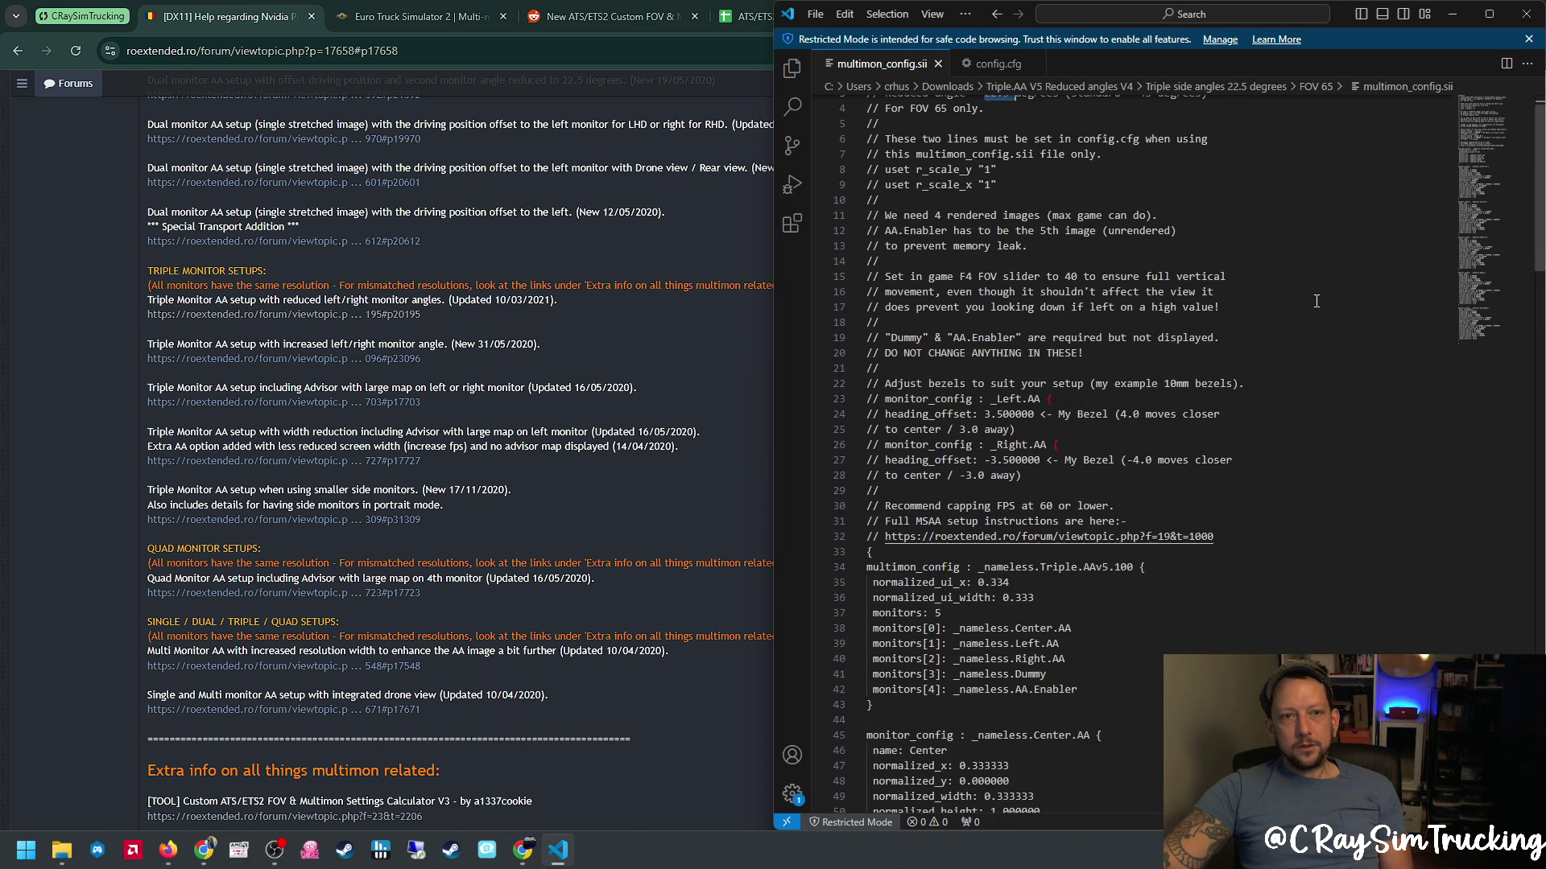
scroll(1316, 301, down, 6)
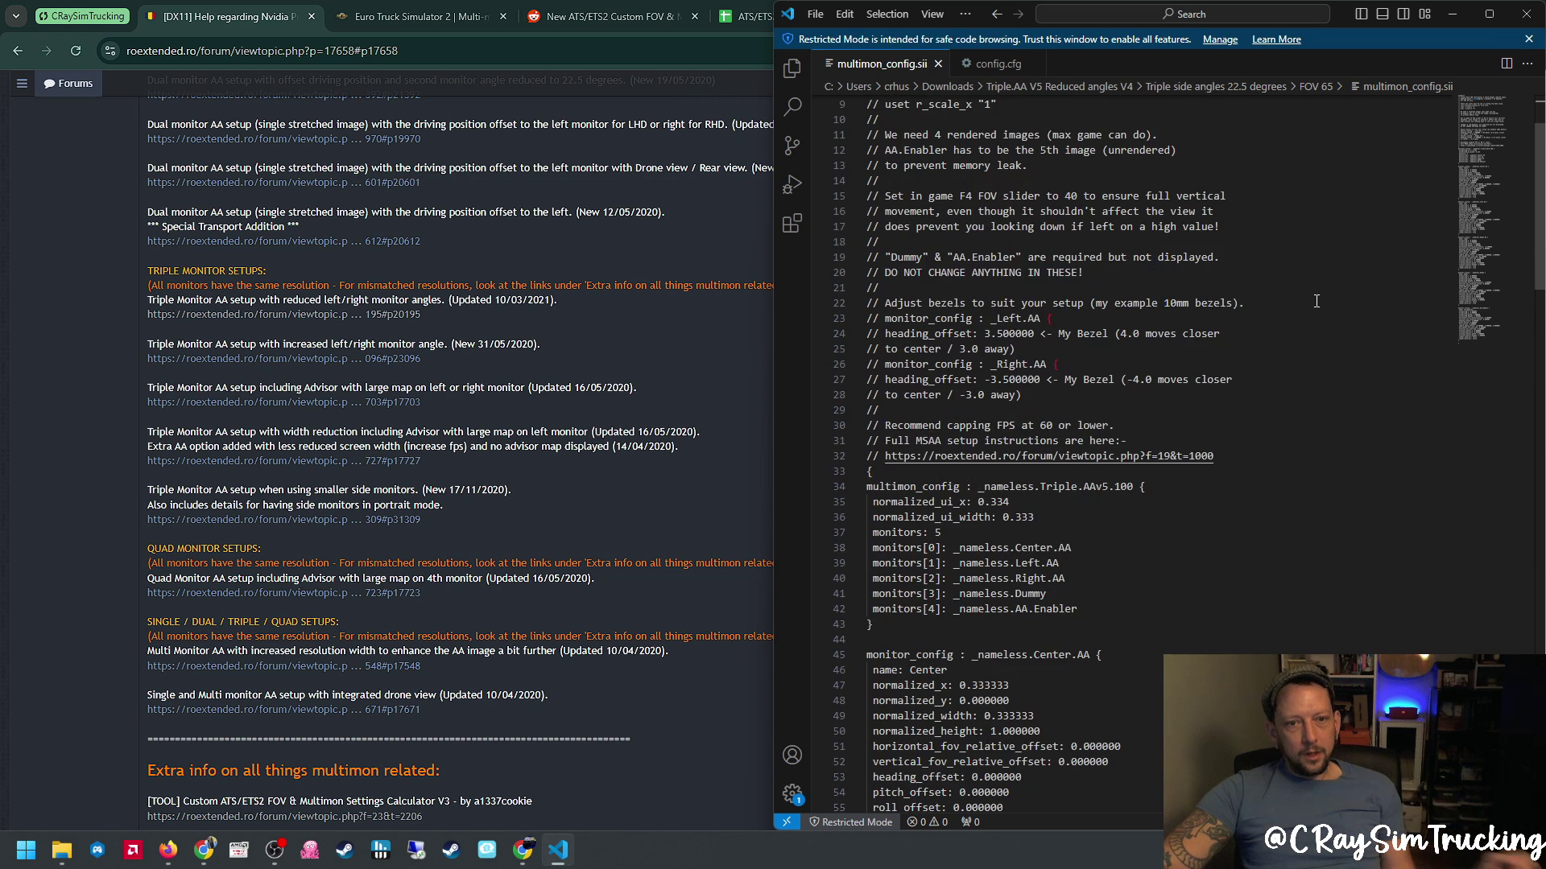
scroll(1316, 301, down, 10)
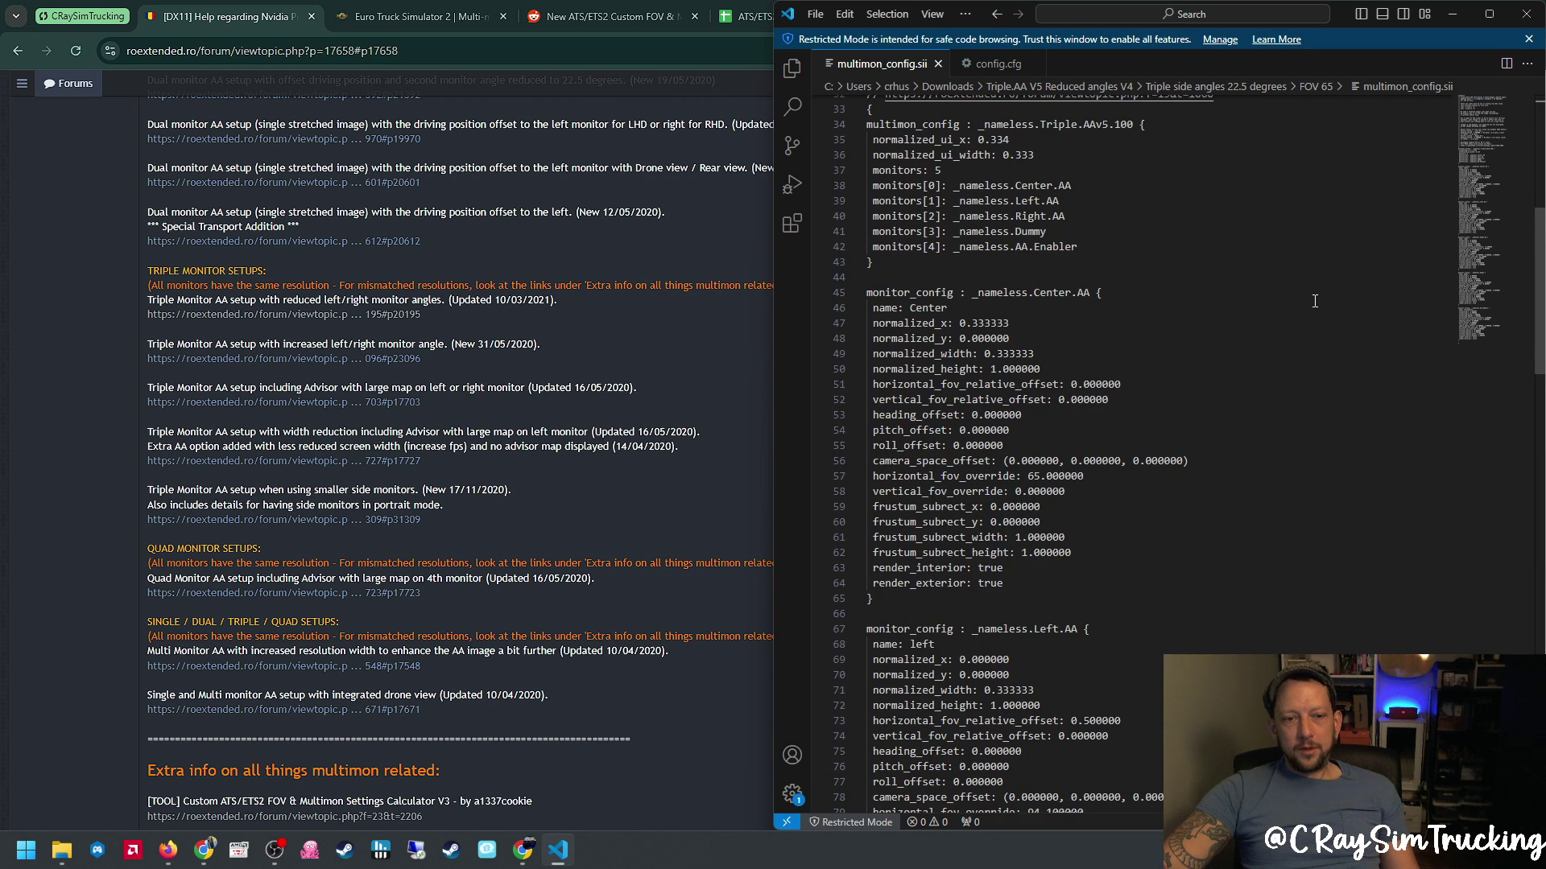
scroll(1311, 301, down, 3)
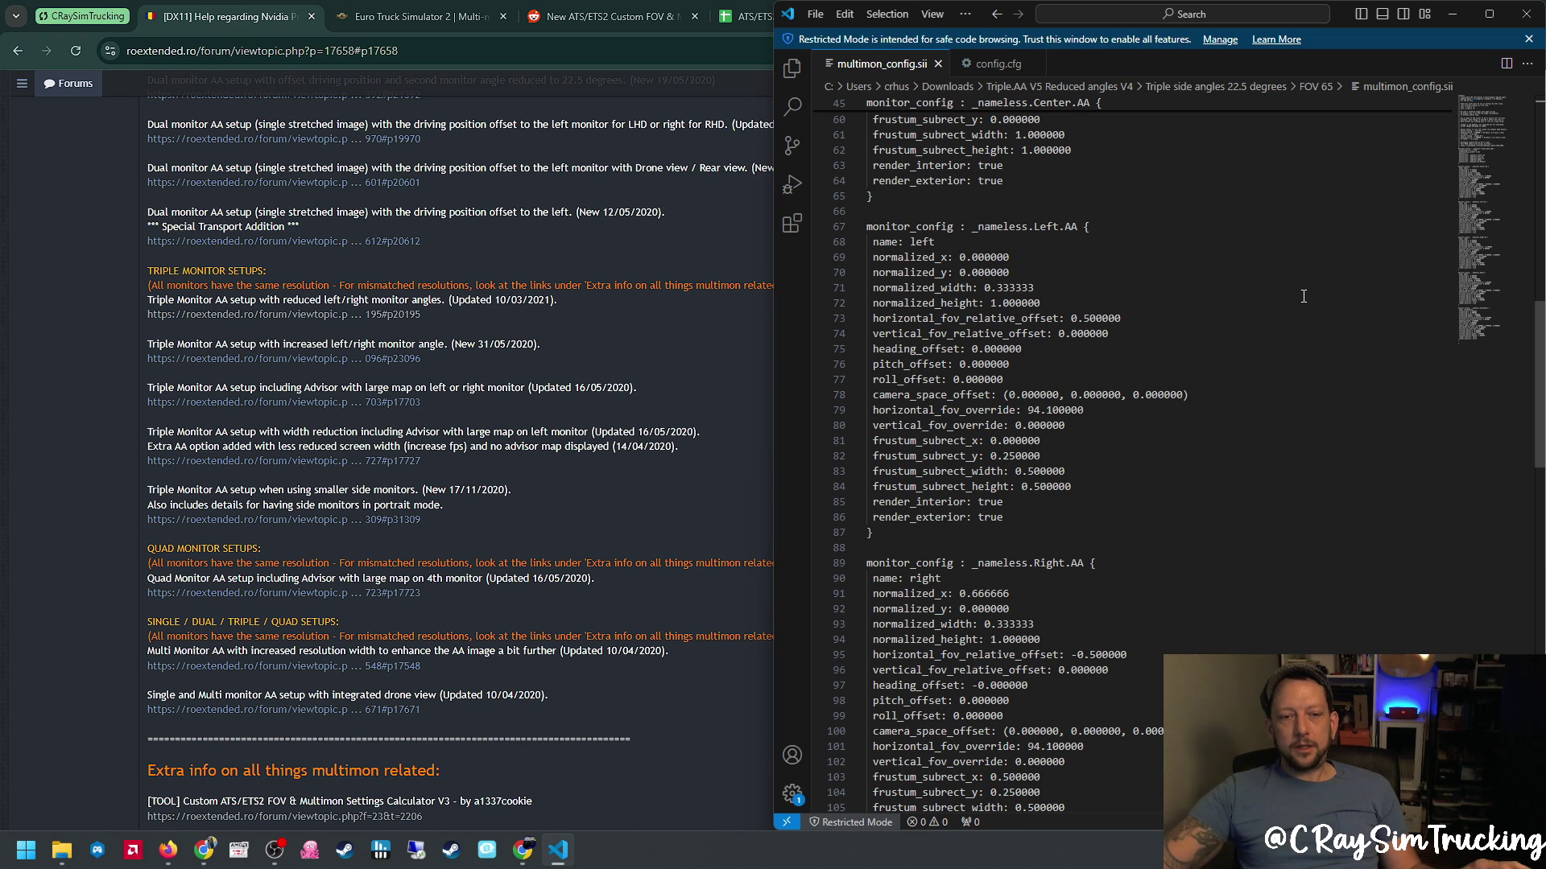
scroll(1214, 645, down, 1)
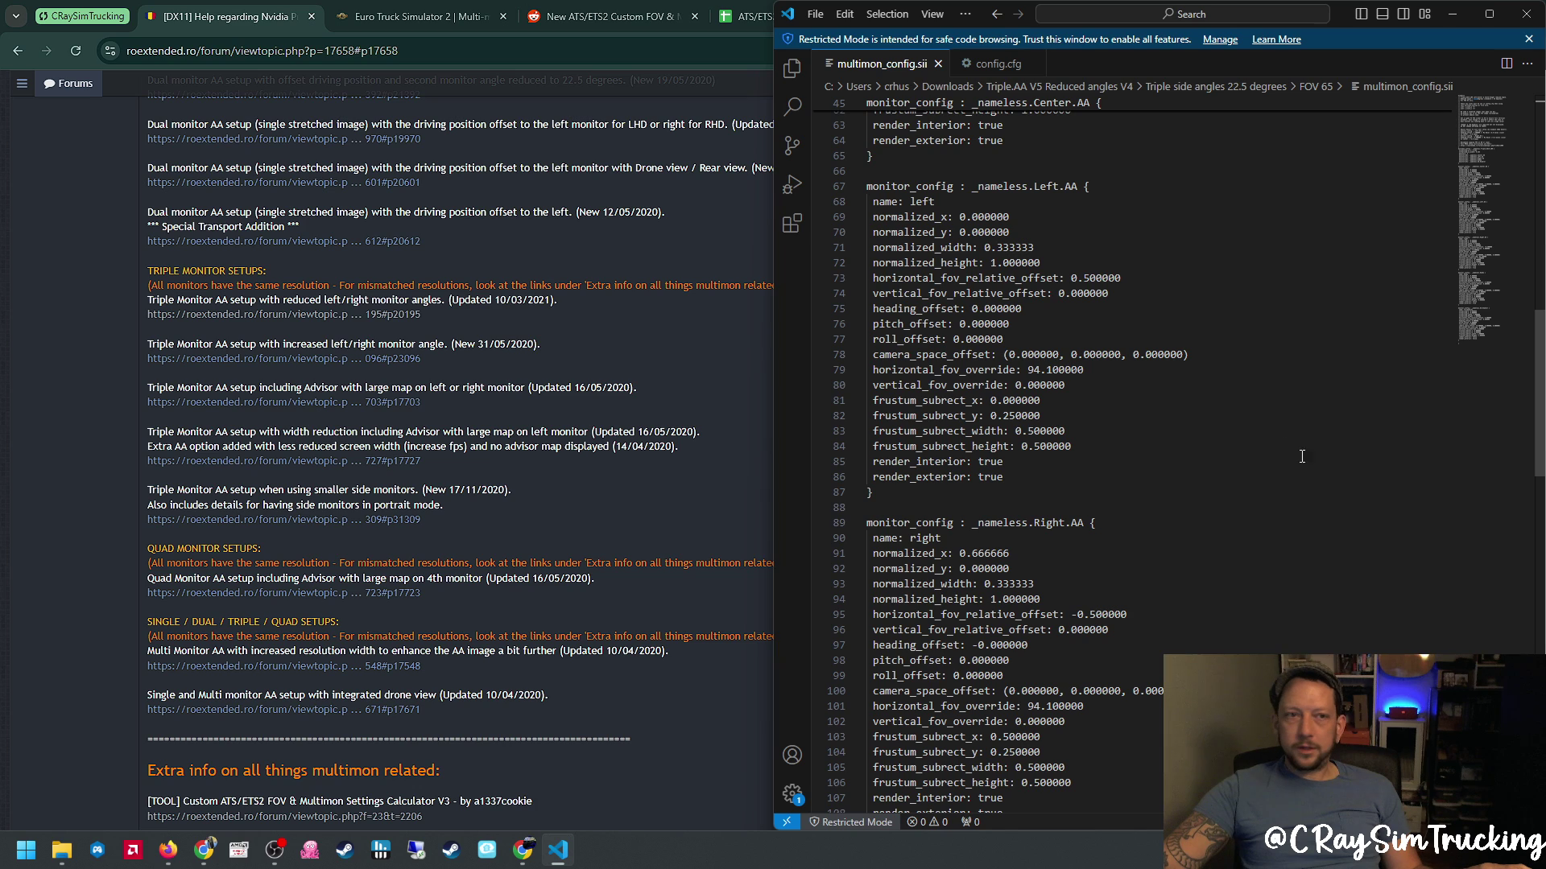
click(754, 20)
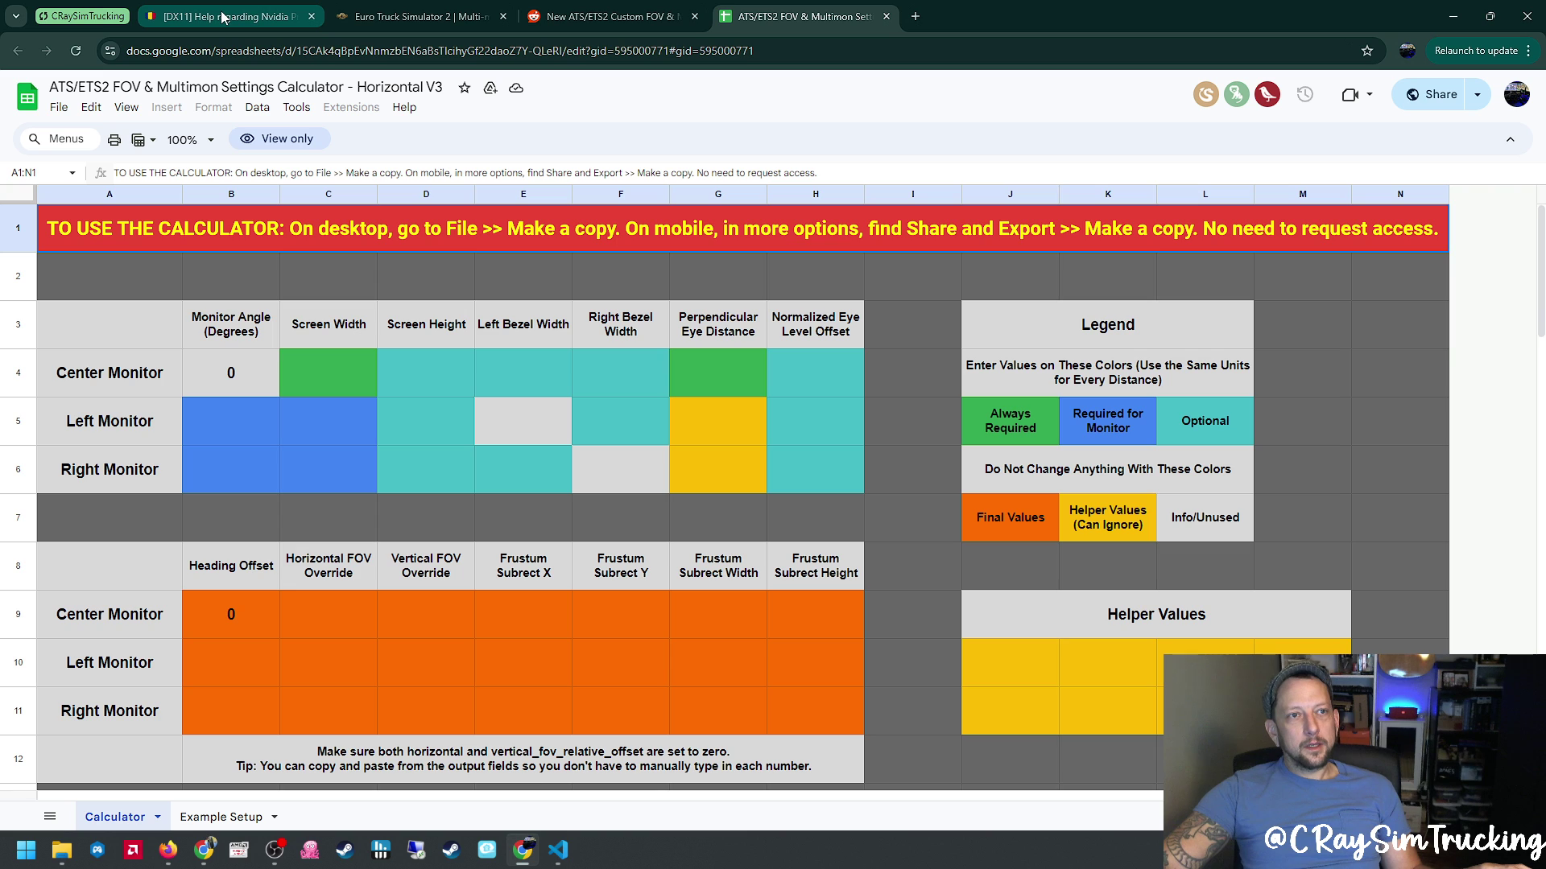
Step: Minimise Chrome to reveal multimon_config.sii's Left and Right AA blocks with horizontal_fov_override 94.1
click(1453, 16)
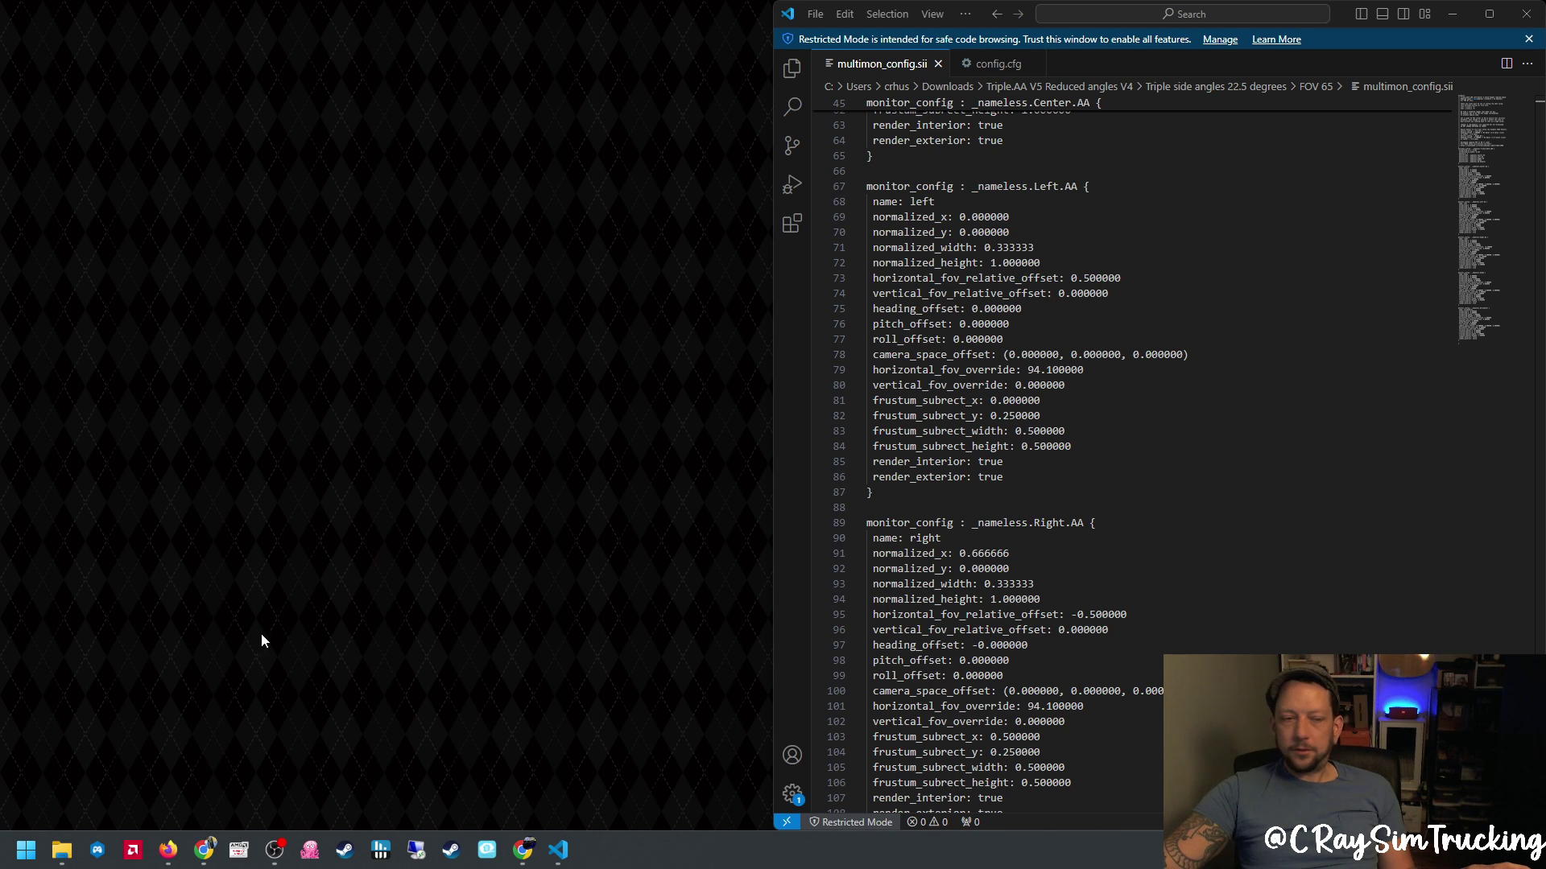
Step: Restore Chrome, cycle through the forum and ETS2 tabs, and land on the Reddit calculator post
click(522, 849)
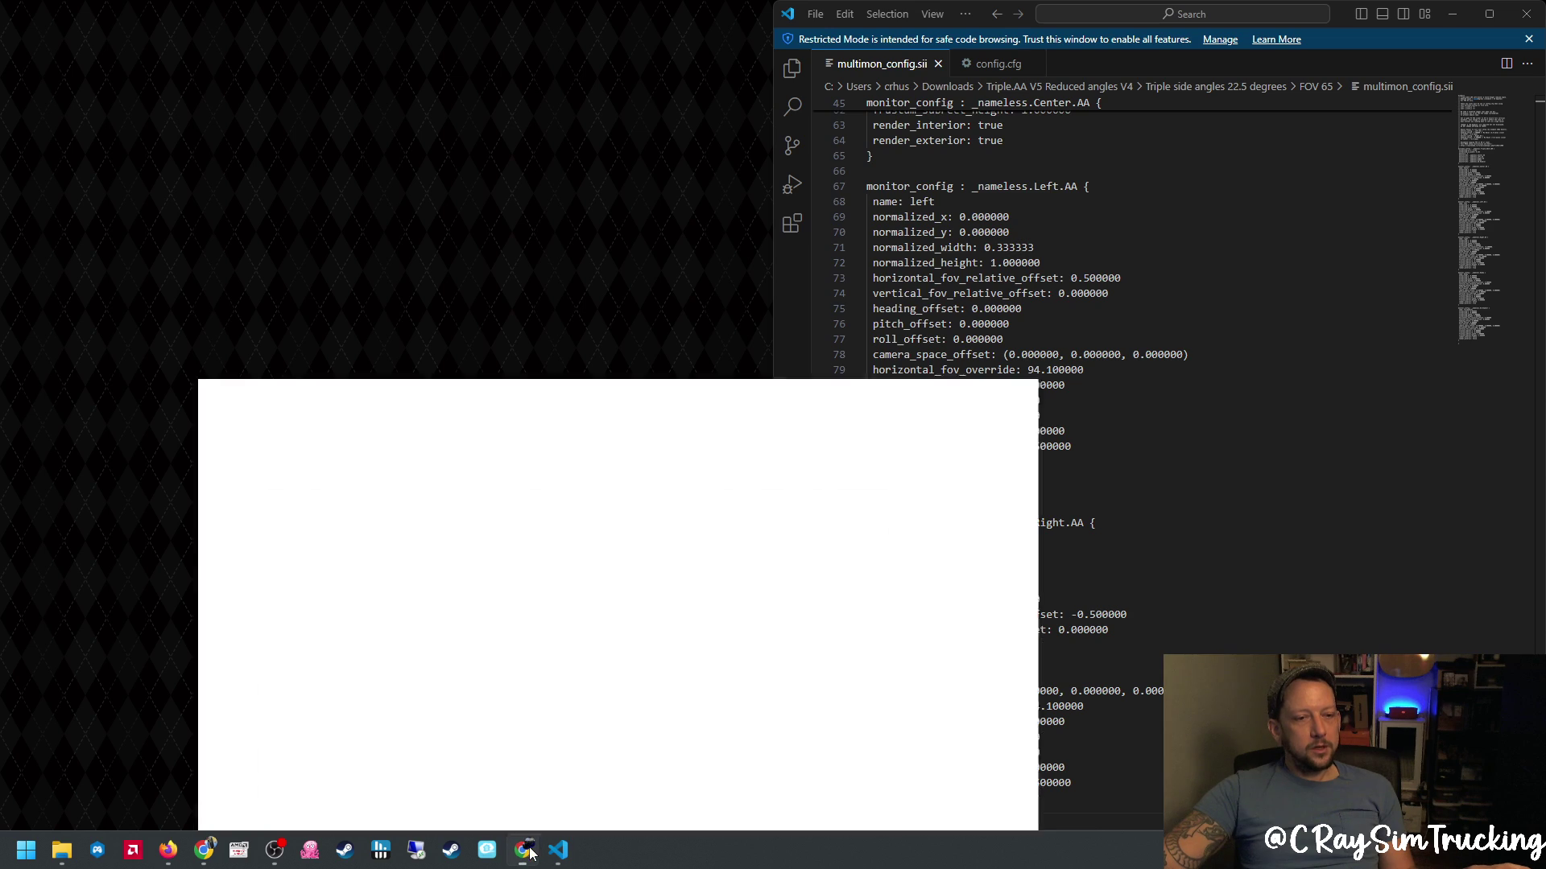
click(230, 16)
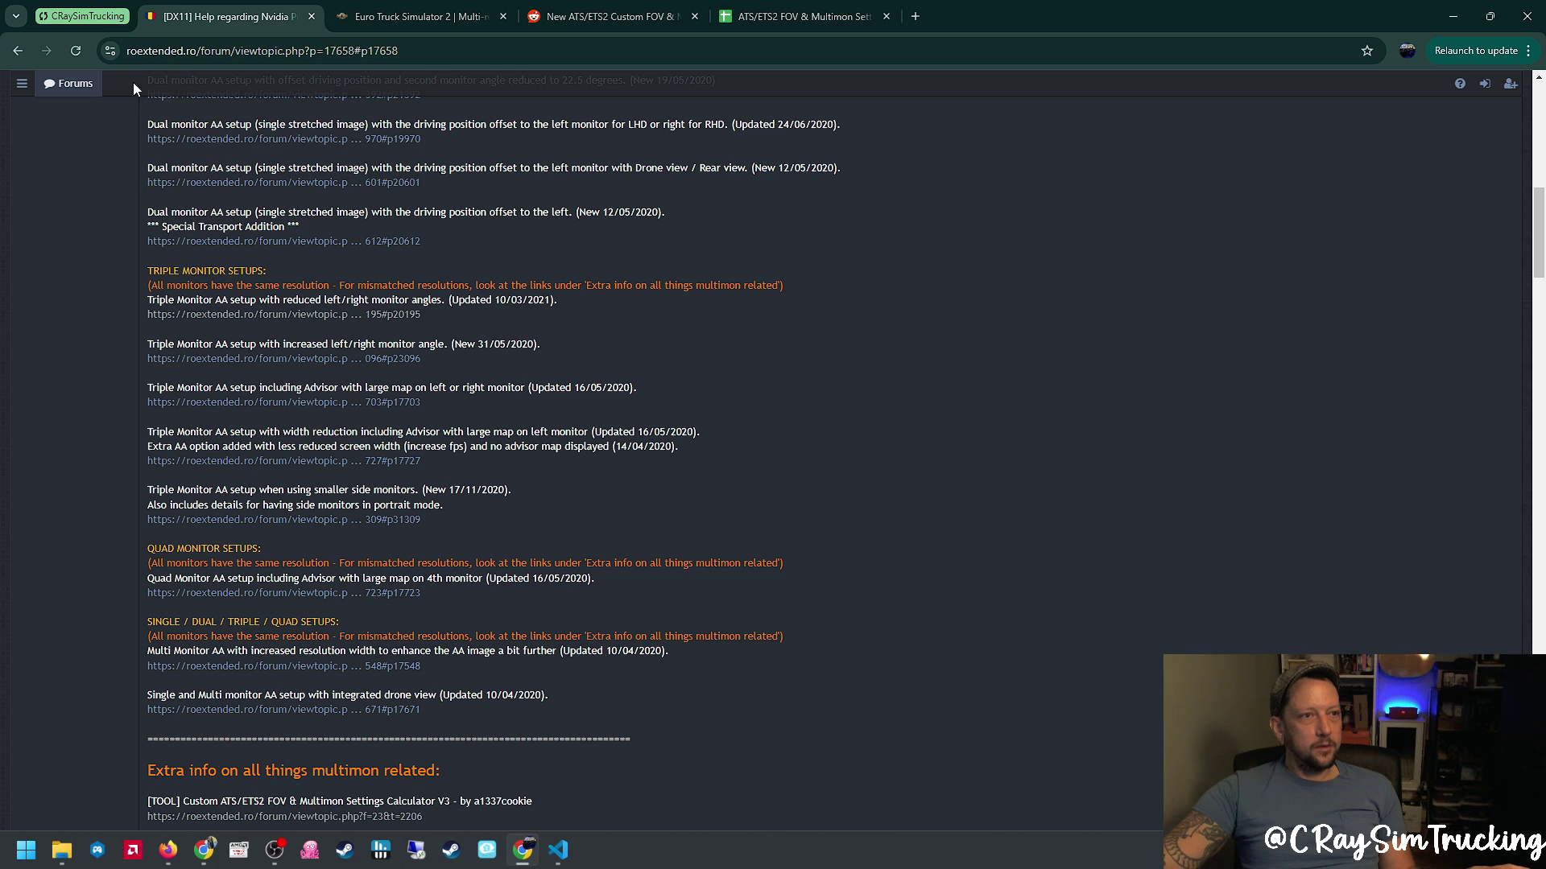
click(412, 17)
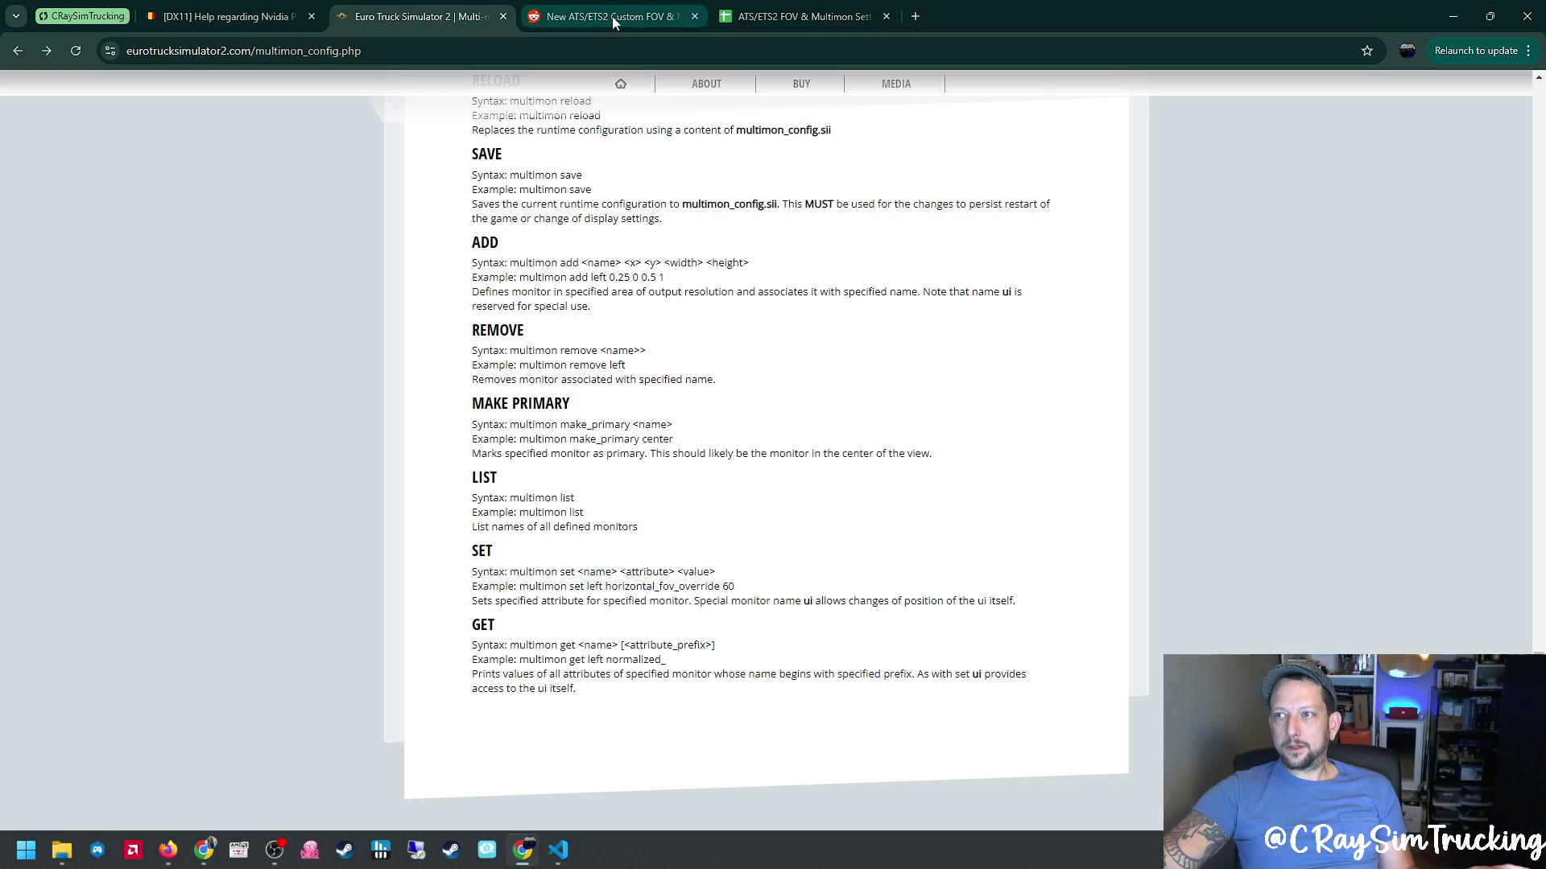
click(639, 15)
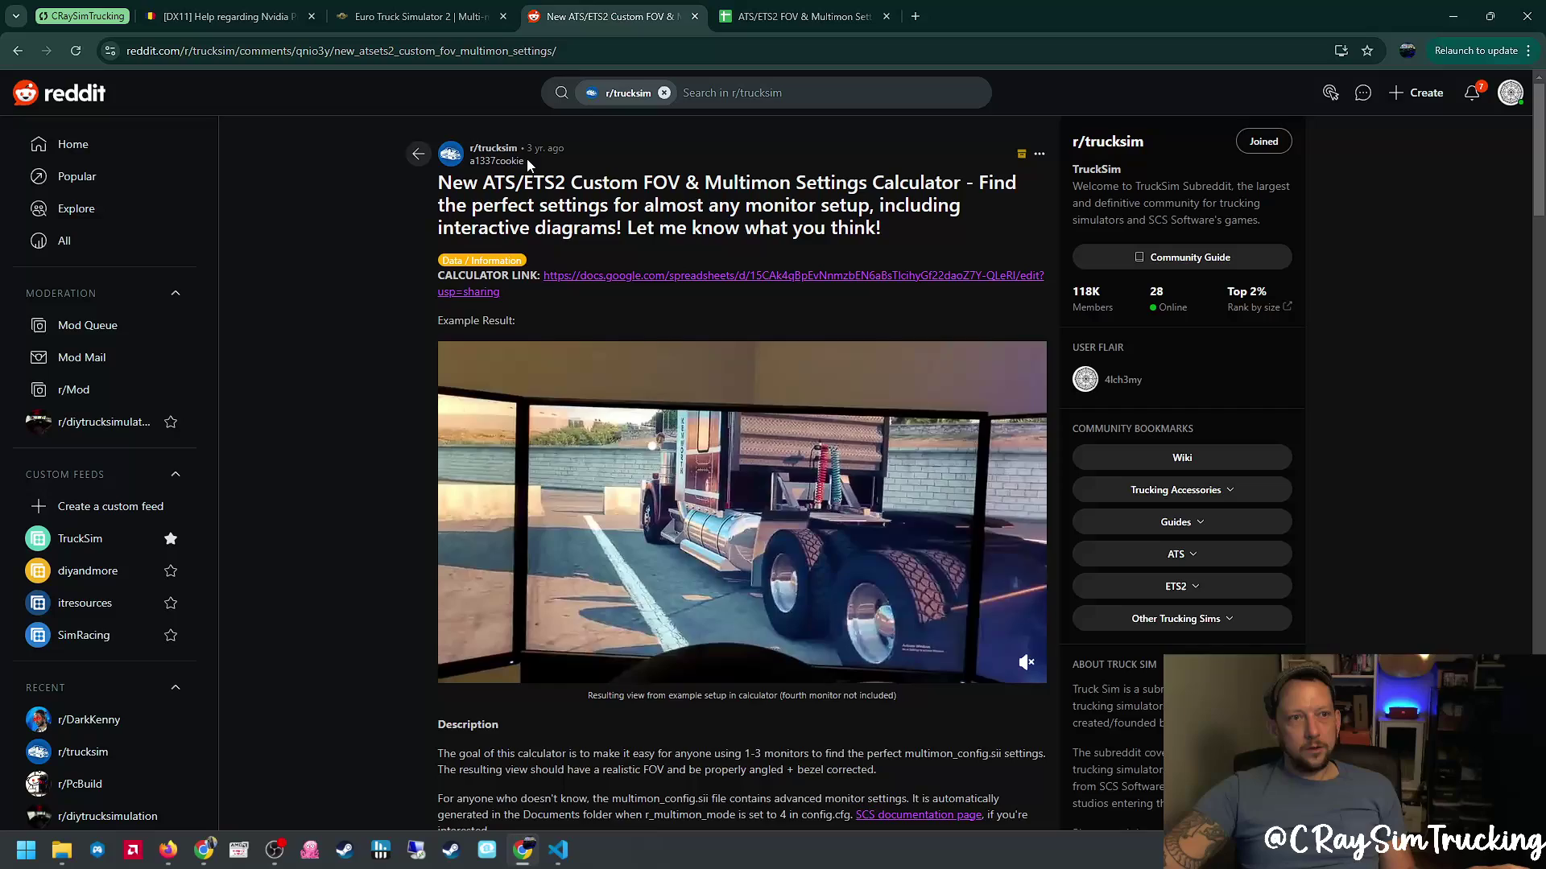
drag(510, 161, 470, 161)
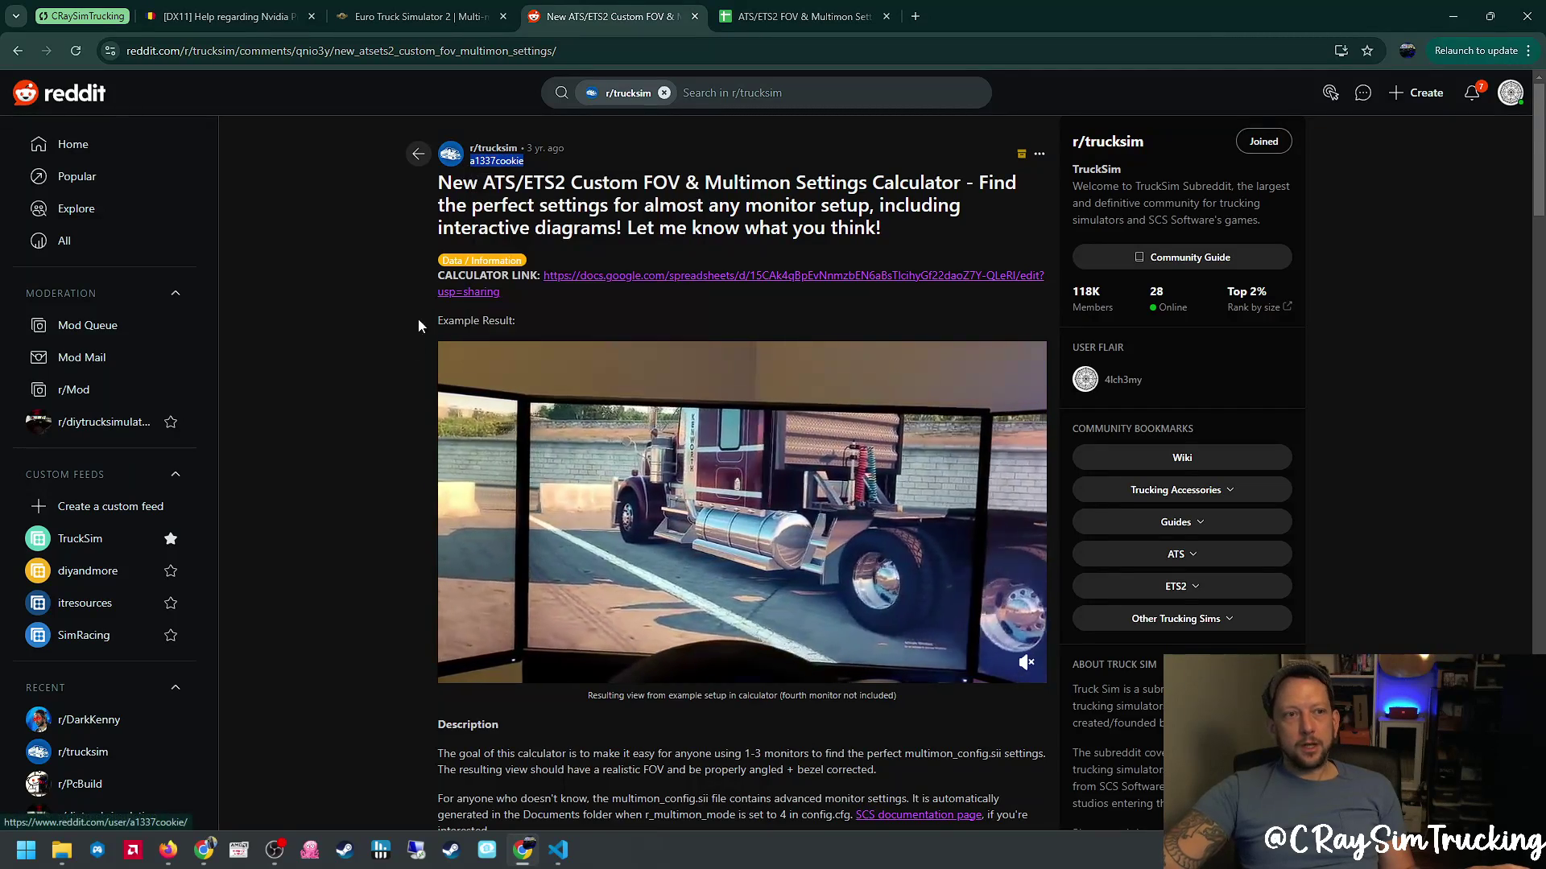
click(371, 364)
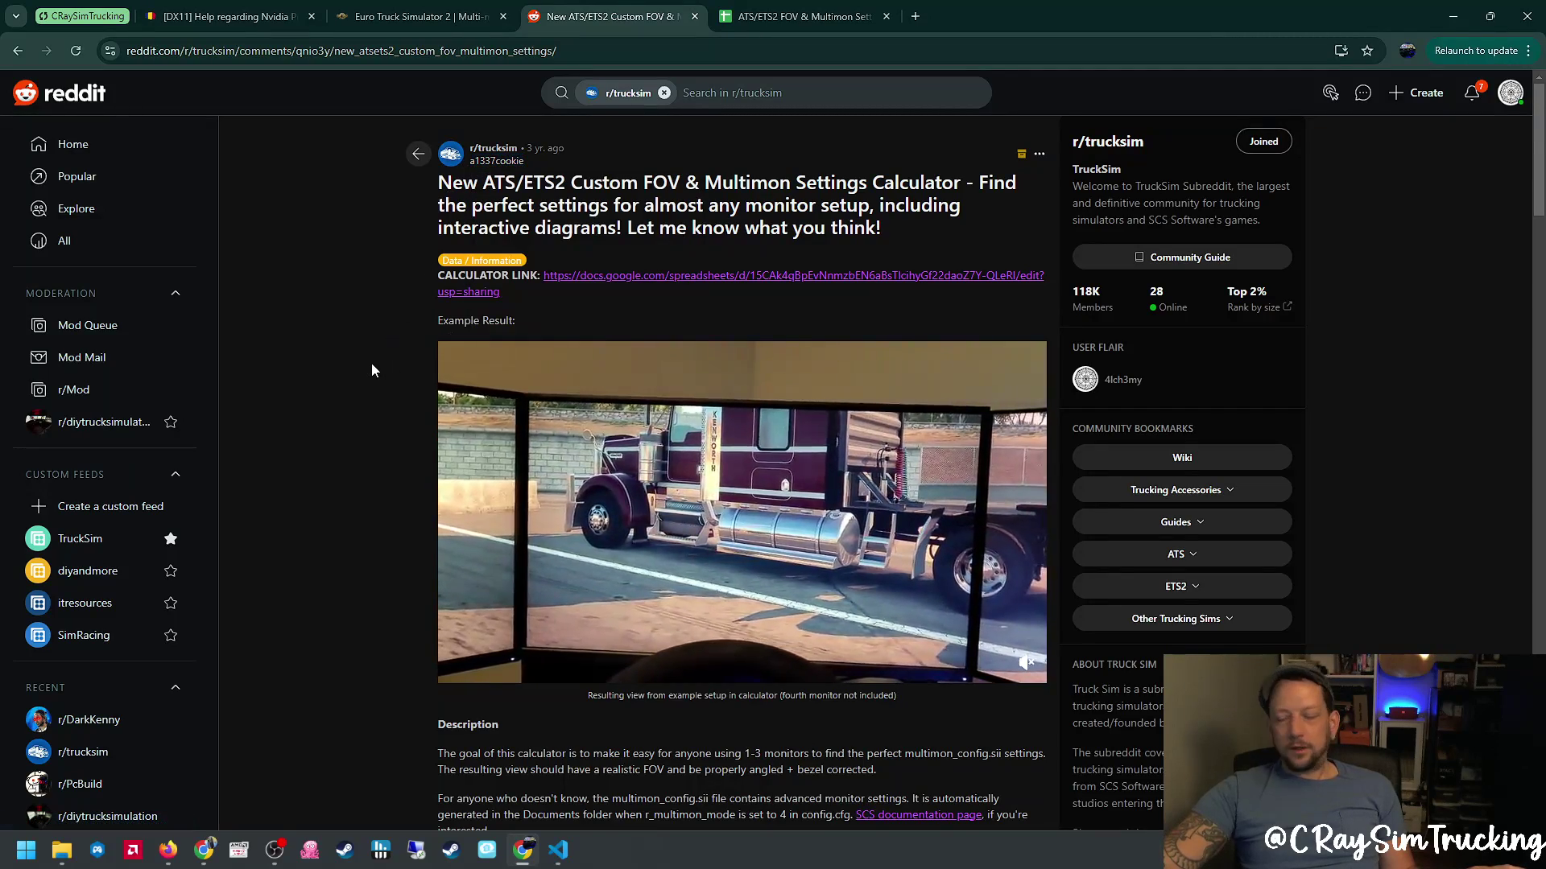